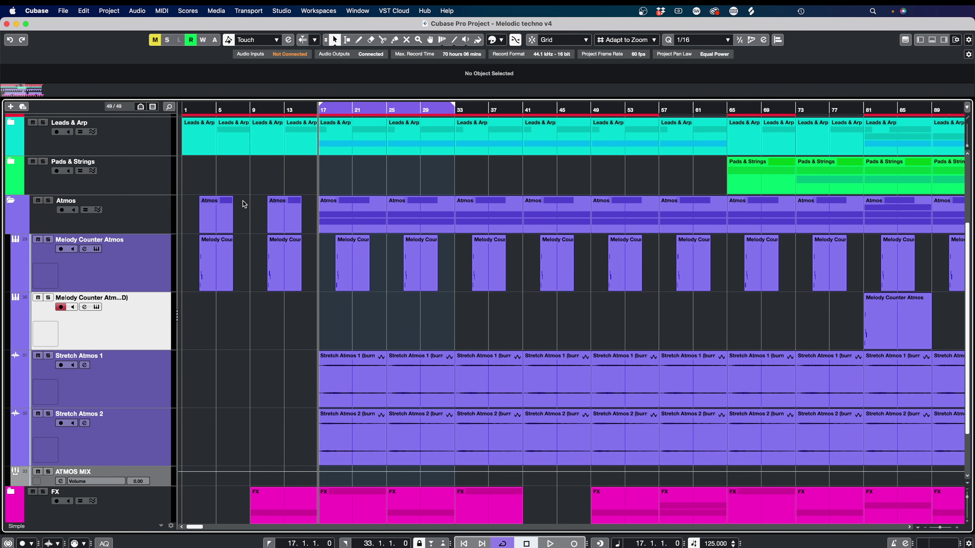
# Step: Select the parts from bar 17 and the Tribal Female events, then clear the selection
pyautogui.moveTo(319, 268); pyautogui.dragTo(513, 436)
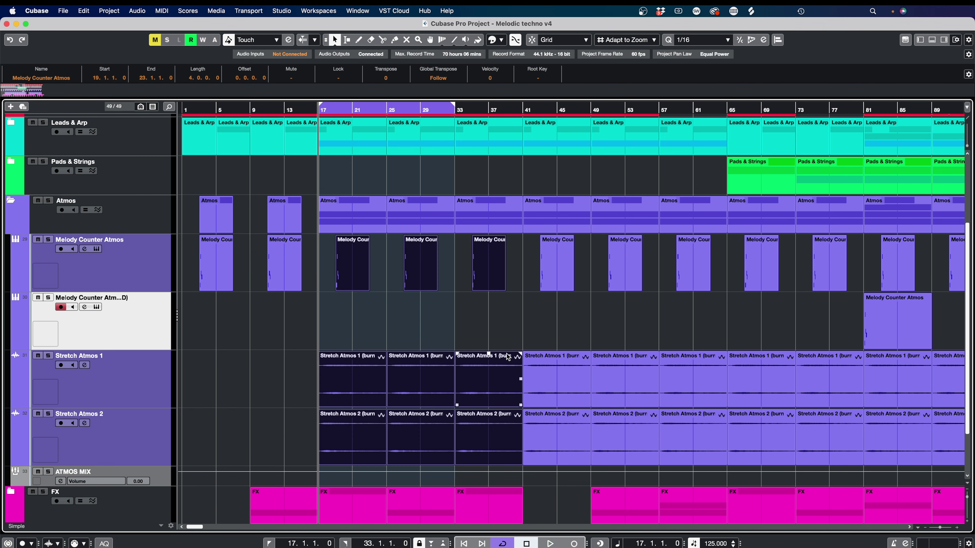
pyautogui.scroll(-4, 488, 345)
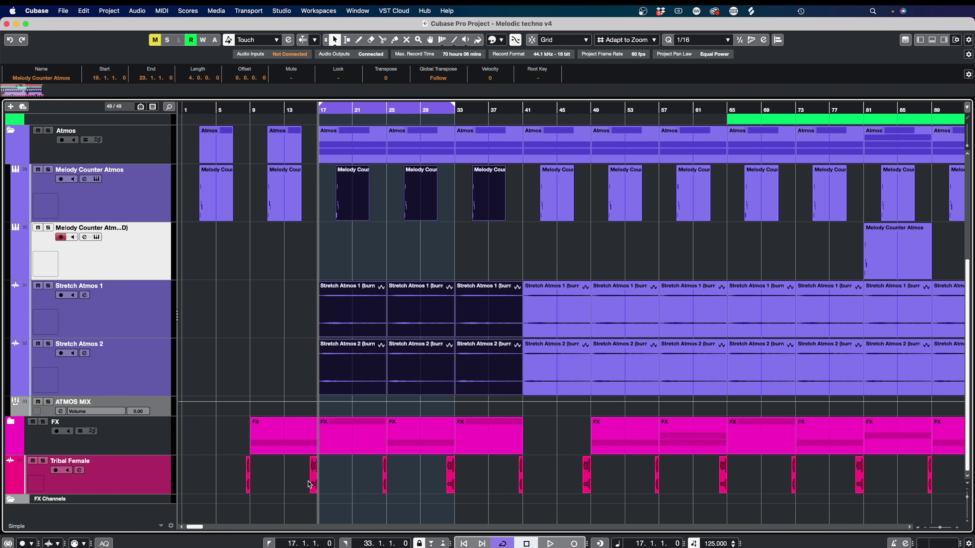
pyautogui.moveTo(269, 463); pyautogui.dragTo(649, 503)
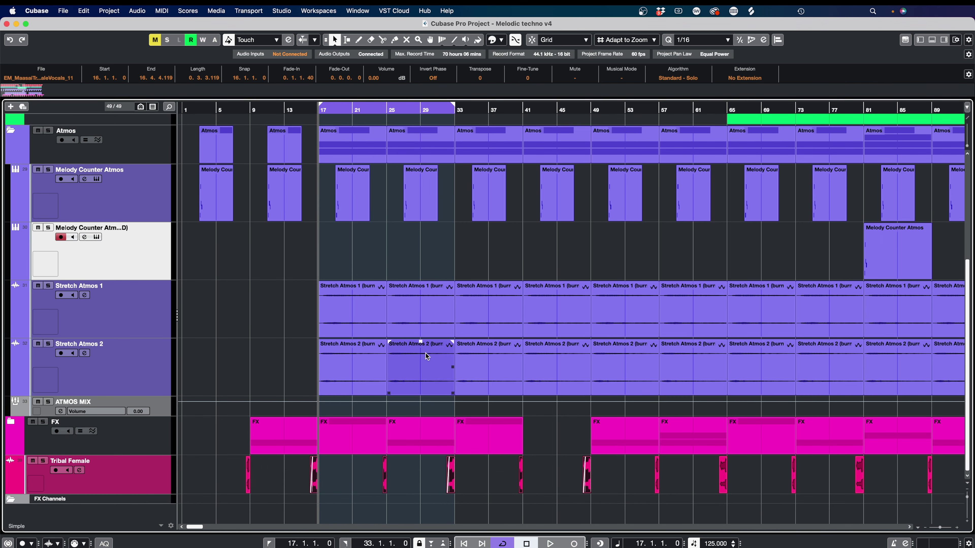
pyautogui.scroll(2, 427, 353)
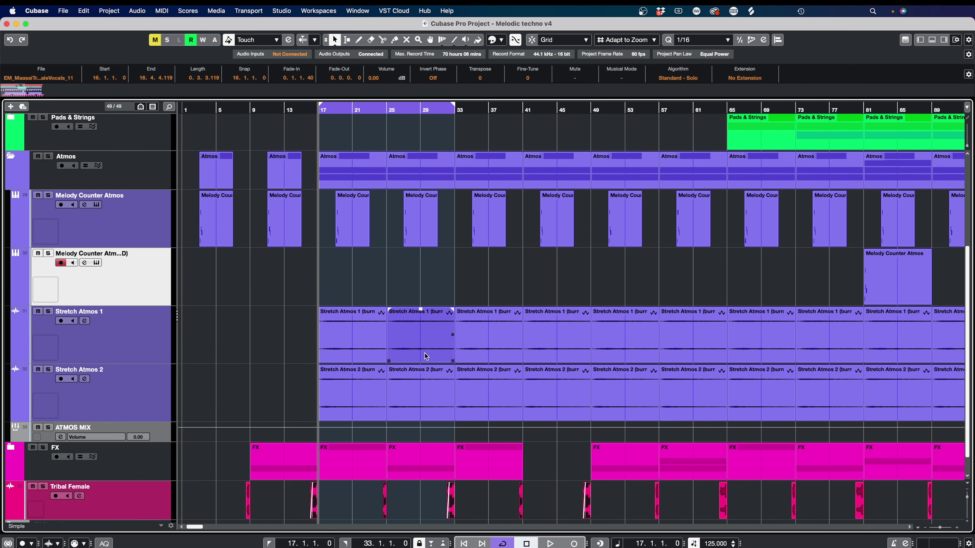
pyautogui.click(429, 294)
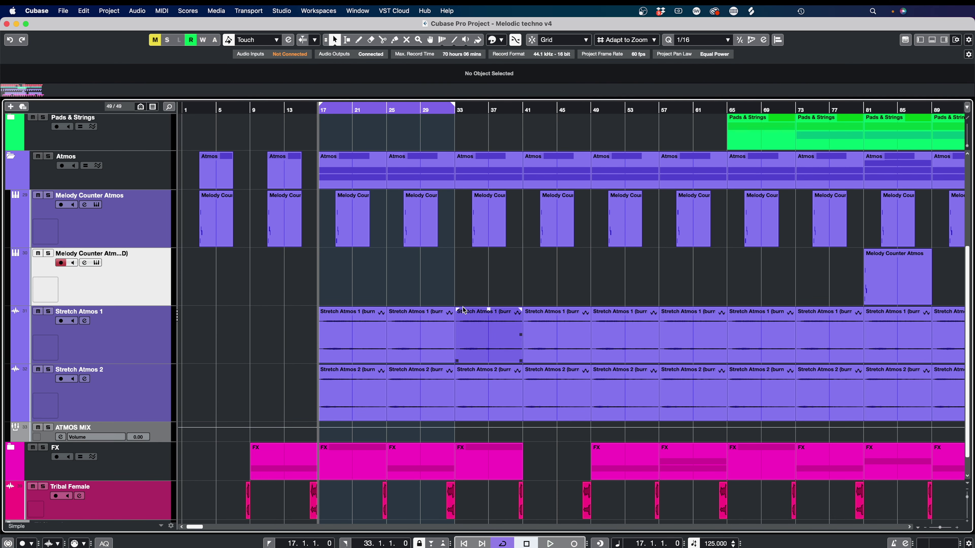
# Step: Expand the Leads & Arp folder and select the Melody part at bar 17
pyautogui.scroll(10, 448, 313)
pyautogui.scroll(-4, 449, 313)
pyautogui.scroll(-1, 449, 315)
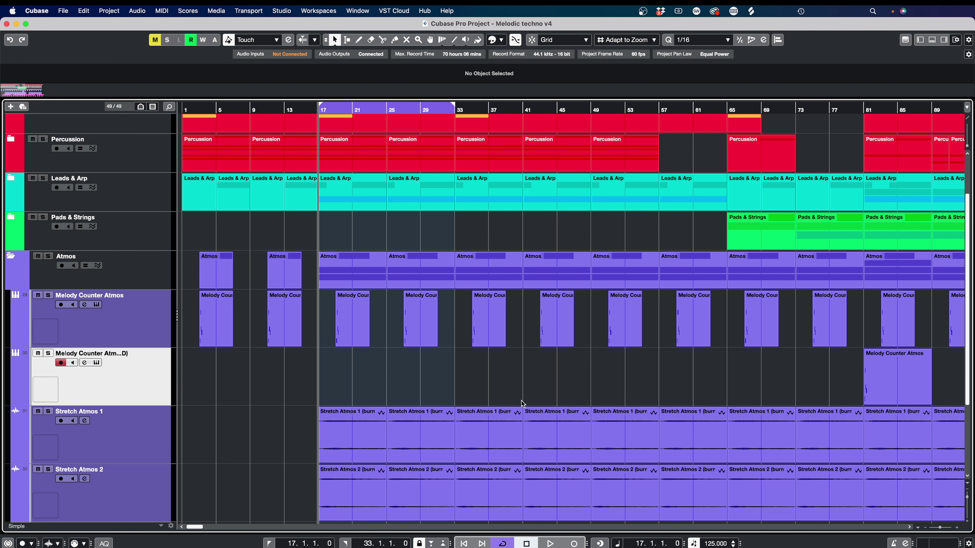
pyautogui.scroll(-8, 436, 374)
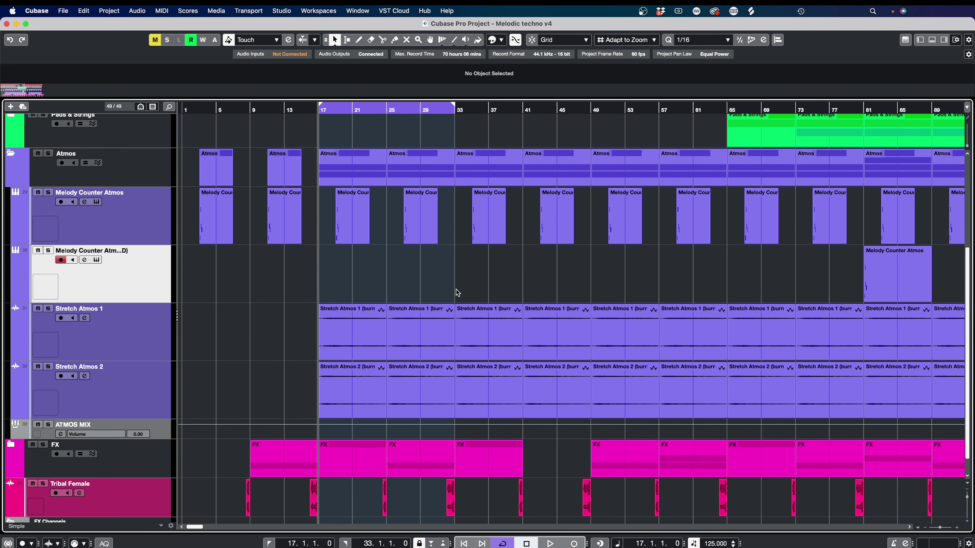
pyautogui.scroll(5, 455, 290)
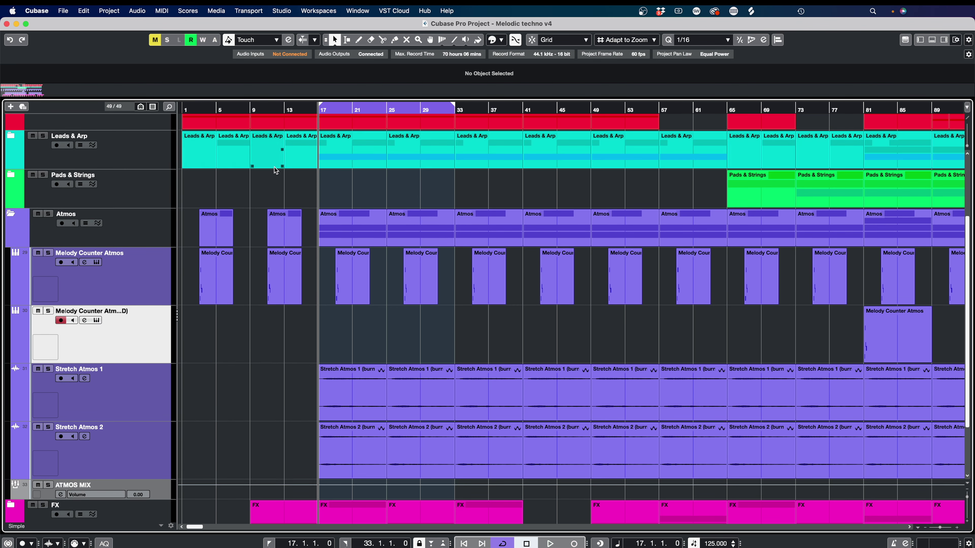
pyautogui.click(10, 137)
pyautogui.click(332, 269)
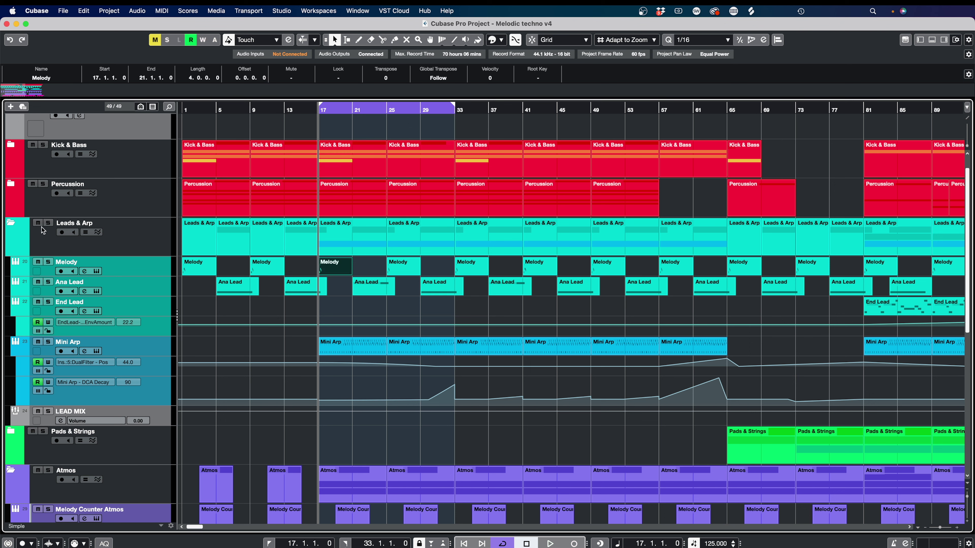
# Step: Solo the Melody track, audition it at bars 25 and 33, then return to bar 17
pyautogui.click(48, 262)
pyautogui.press('space')
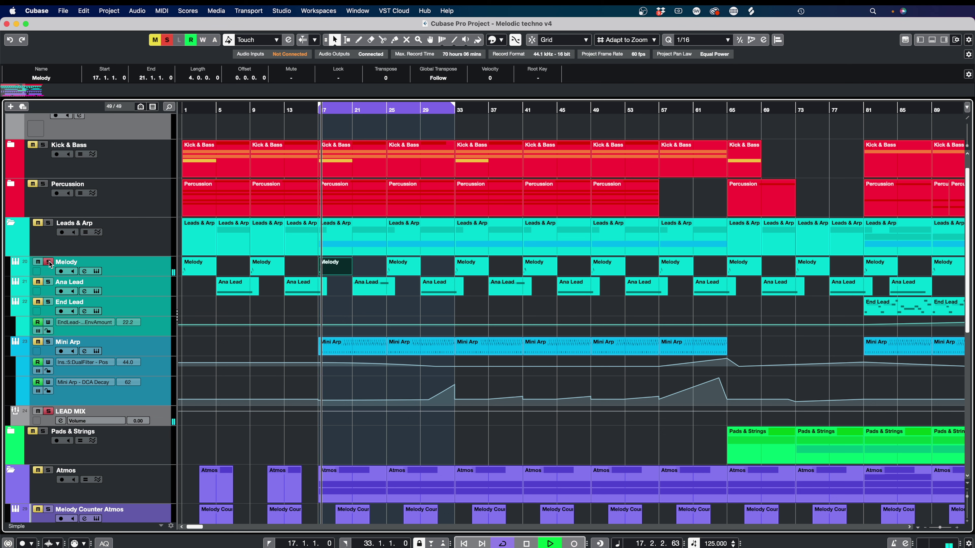
pyautogui.click(387, 109)
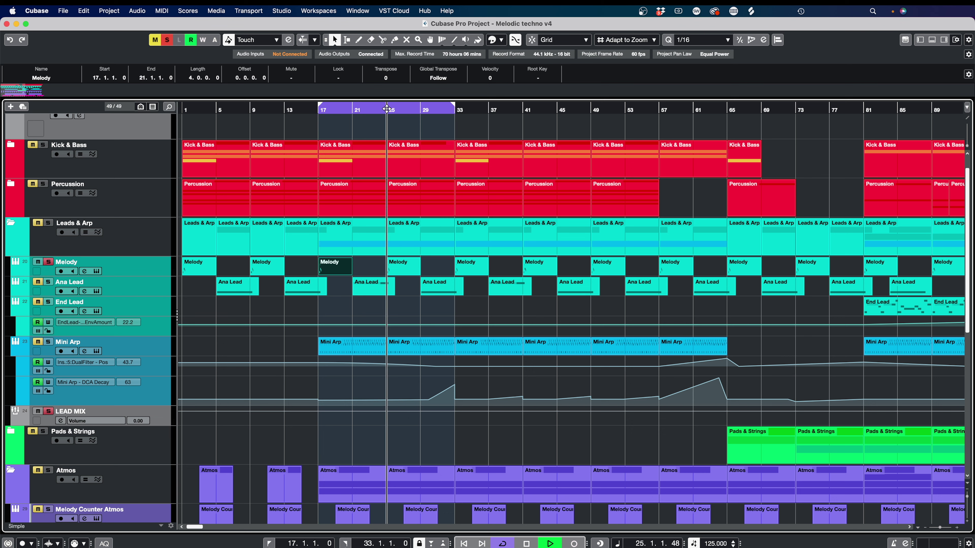
pyautogui.click(455, 110)
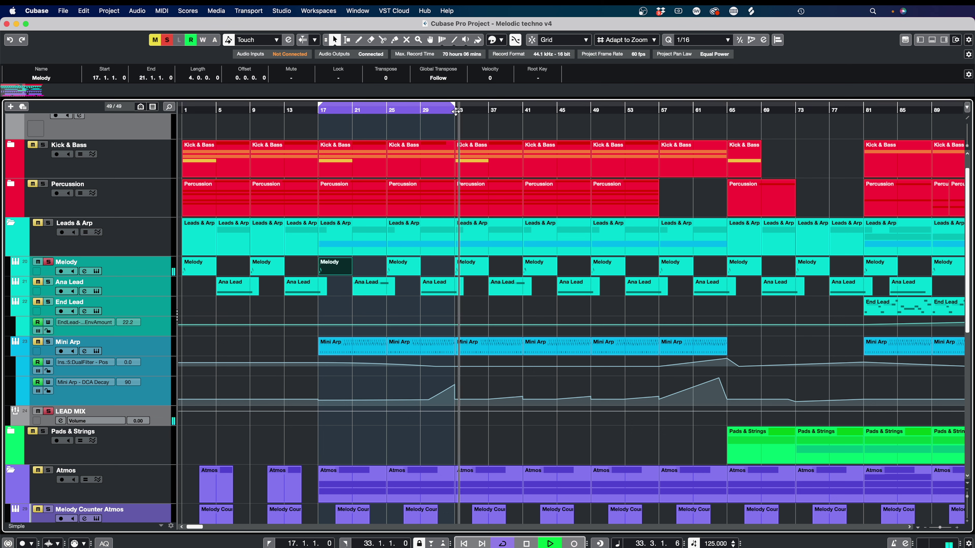
pyautogui.press('space')
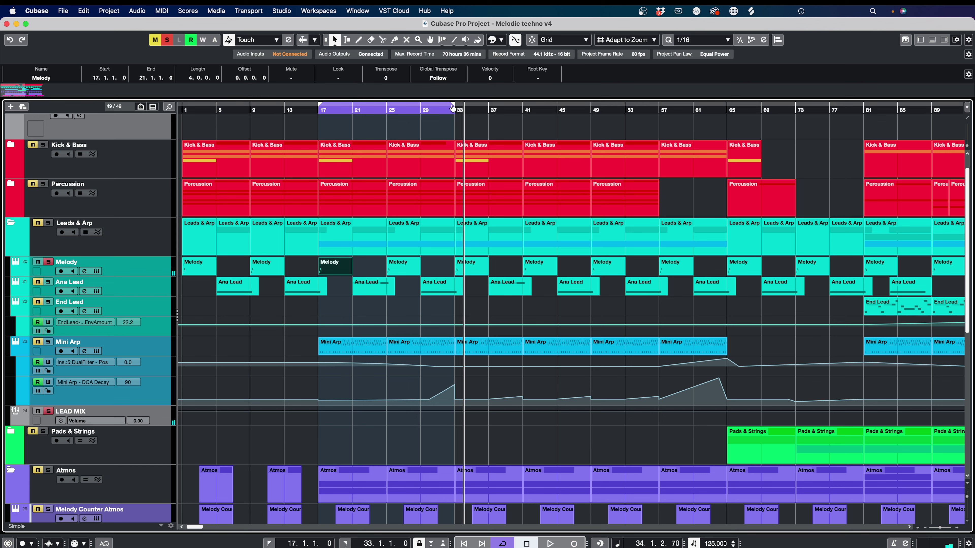
pyautogui.press('KP_1')
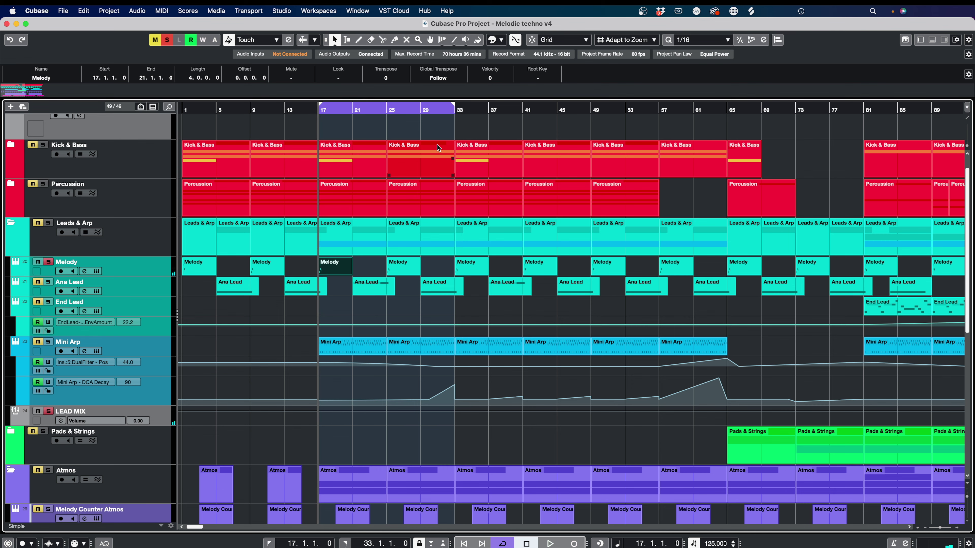
pyautogui.click(10, 223)
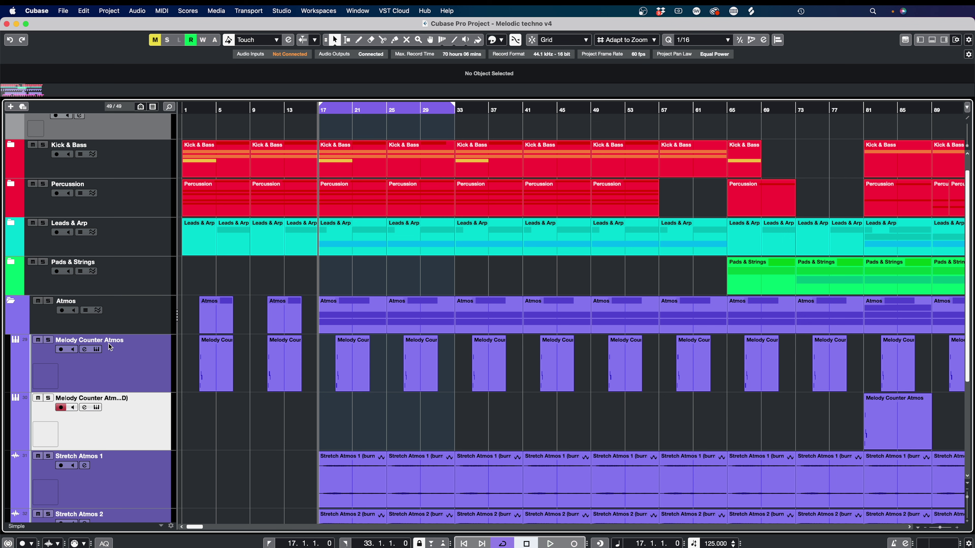
# Step: Solo Melody Counter Atmos and play it from just before bar 19
pyautogui.click(48, 340)
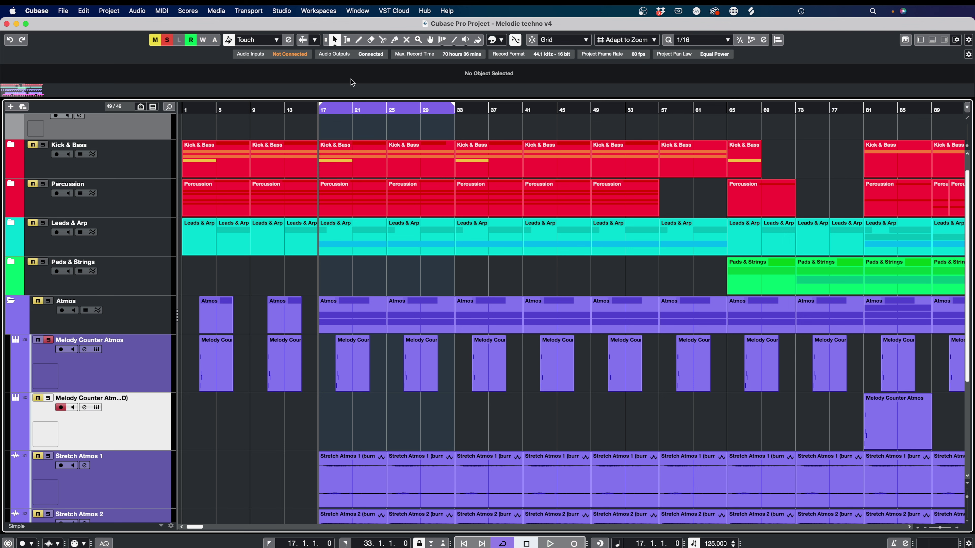
pyautogui.click(335, 110)
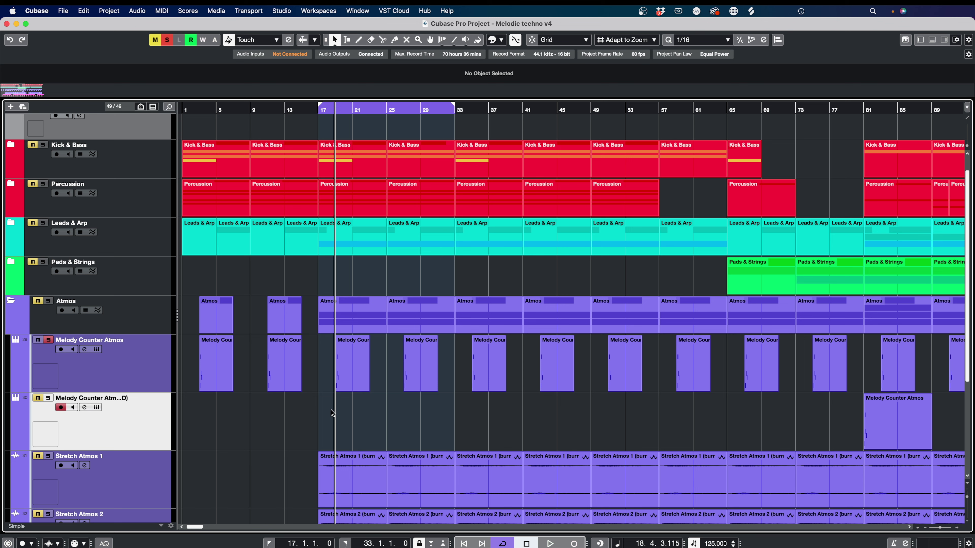
pyautogui.click(277, 348)
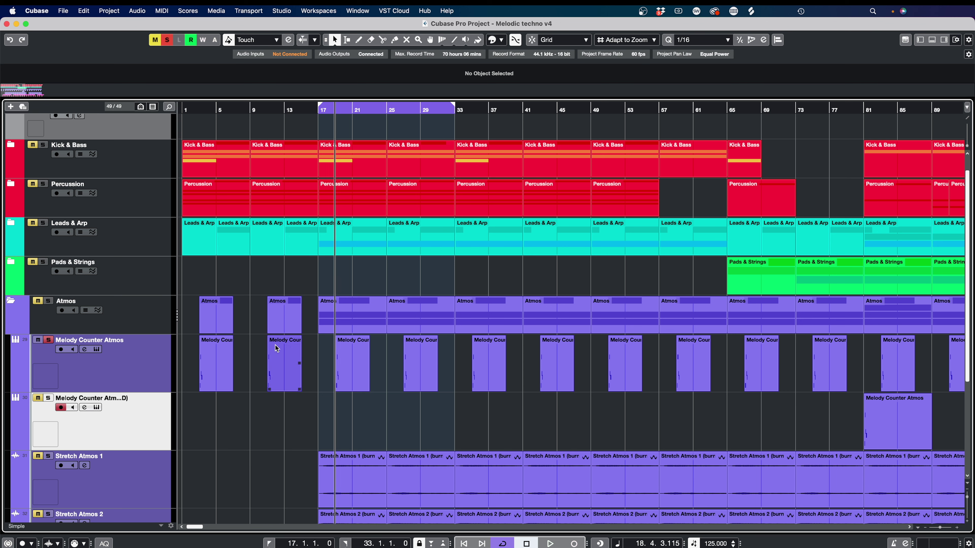
pyautogui.click(379, 368)
pyautogui.press('space')
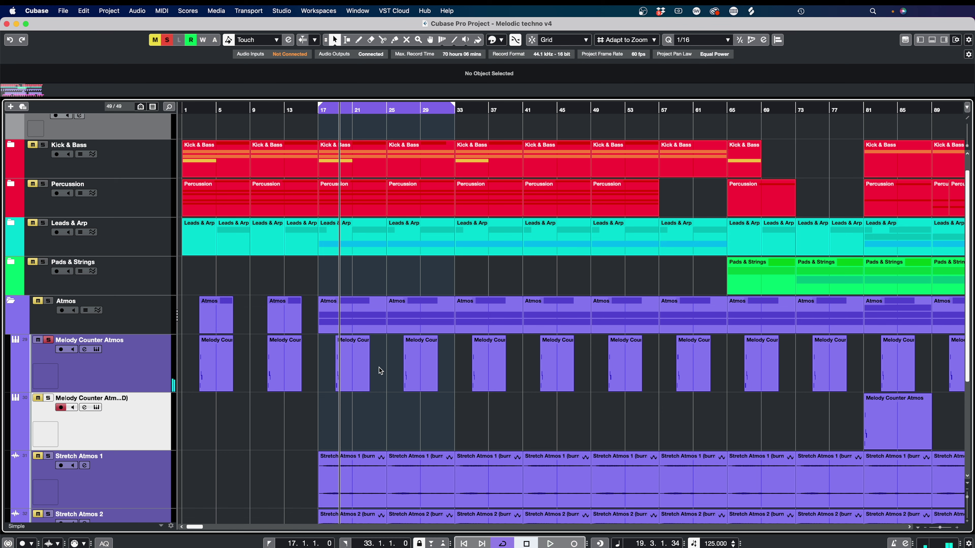
# Step: Glance at the MixConsole, then replay from around bar 18.5 and stop
pyautogui.press('F3')
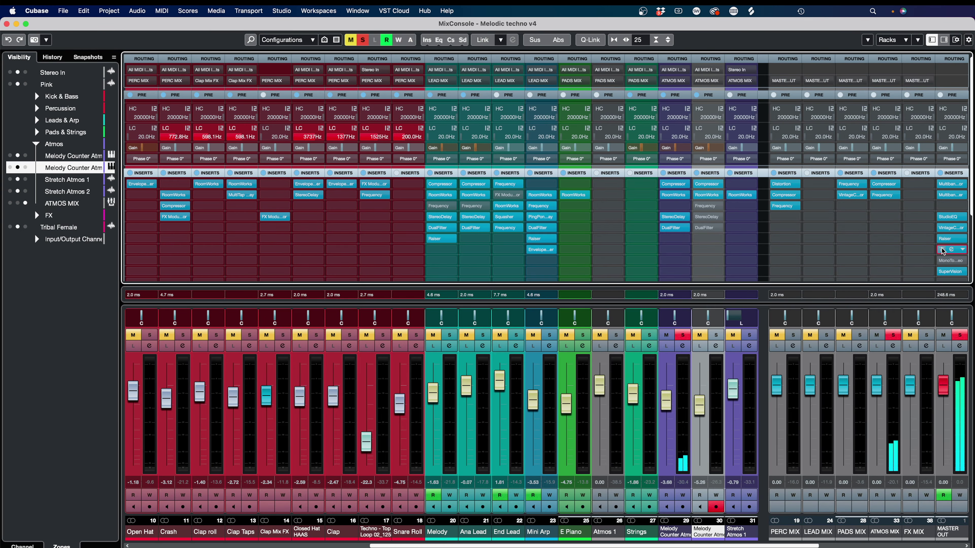
pyautogui.press('F3')
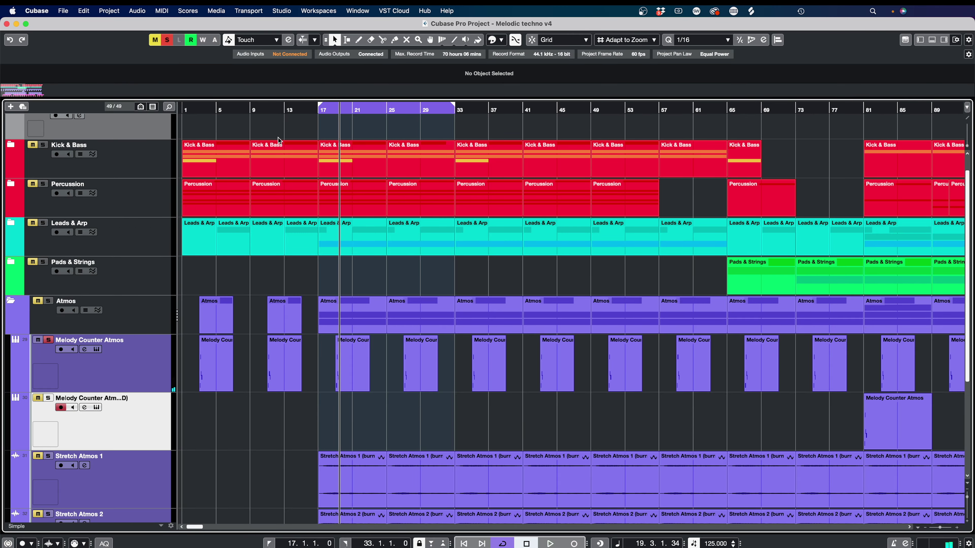
pyautogui.click(332, 112)
pyautogui.press('space')
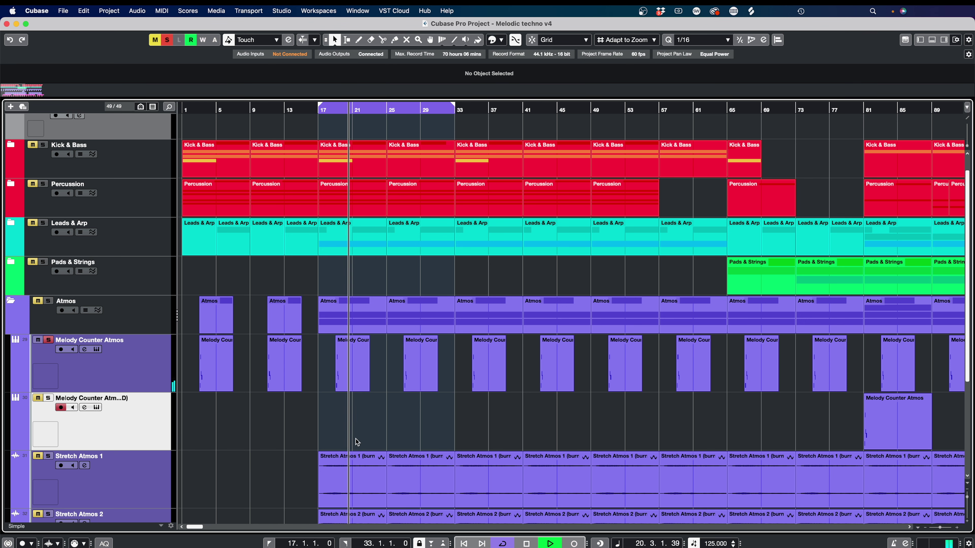
pyautogui.press('space')
pyautogui.scroll(-2, 296, 429)
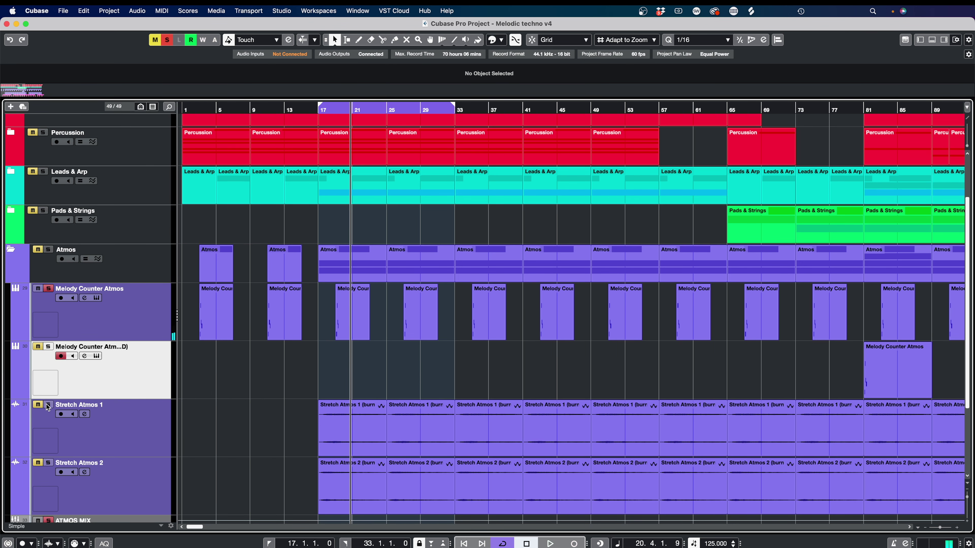
# Step: Unsolo and mute both Melody Counter tracks, then briefly play from bar 17
pyautogui.click(48, 288)
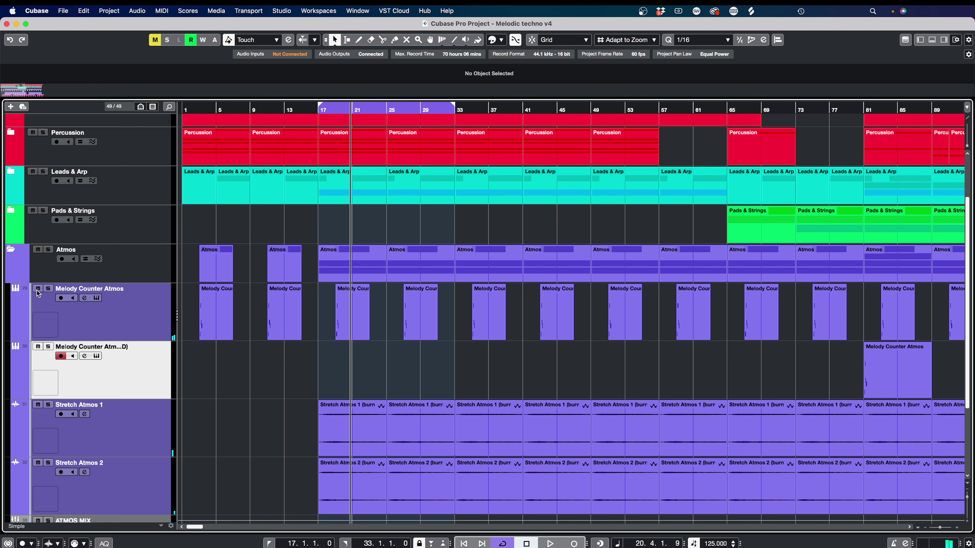
pyautogui.click(38, 289)
pyautogui.click(38, 347)
pyautogui.click(326, 110)
pyautogui.press('space')
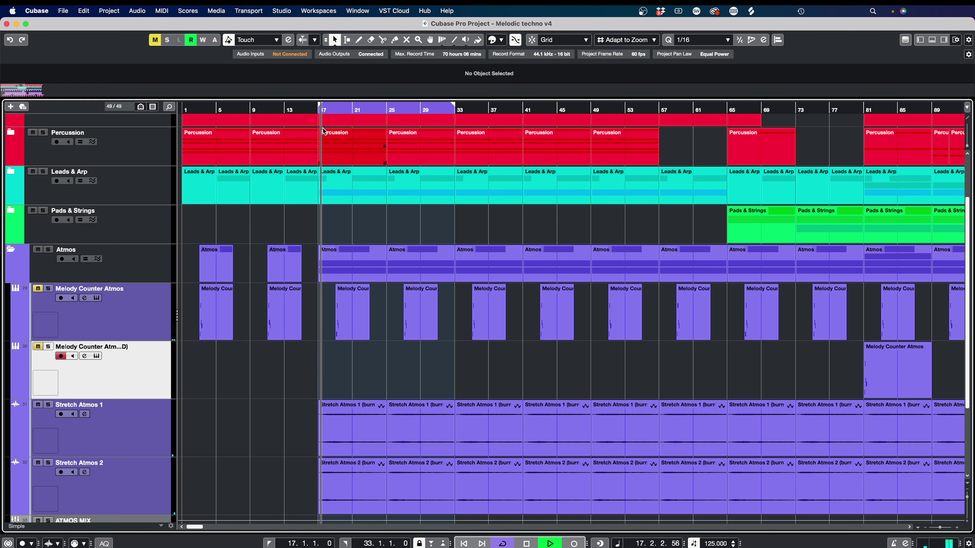
pyautogui.press('space')
# Step: Audition the soloed Atmos folder, then unsolo it and unmute Melody Counter Atmos
pyautogui.click(48, 250)
pyautogui.press('space')
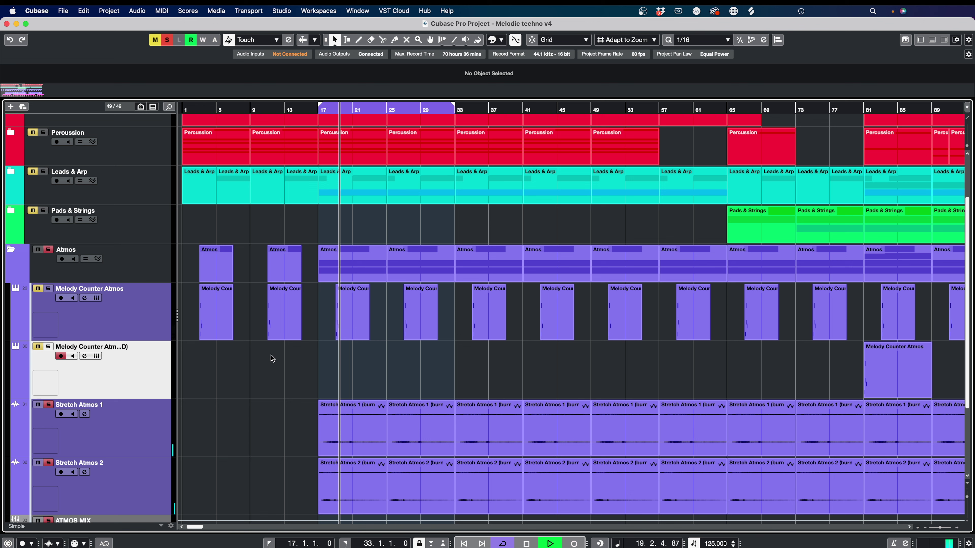
pyautogui.press('space')
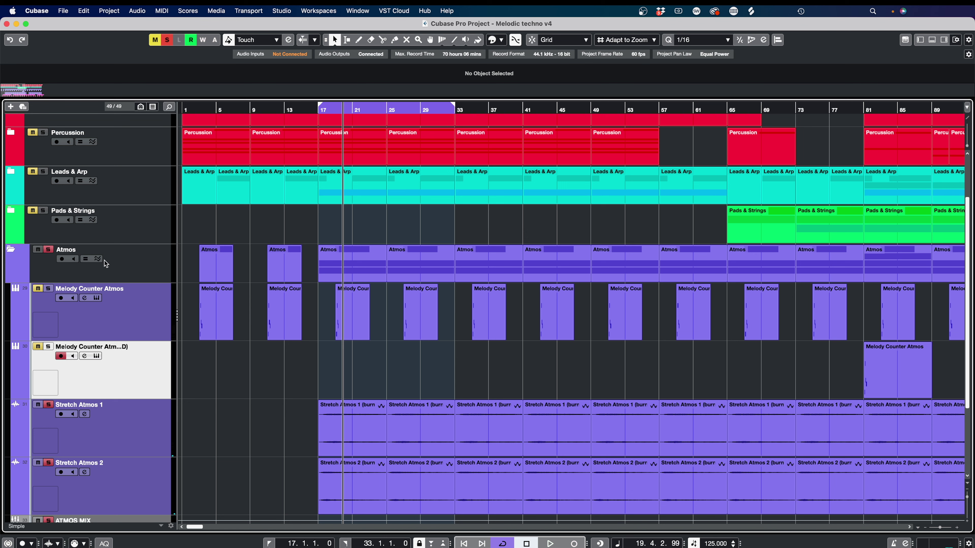
pyautogui.click(48, 251)
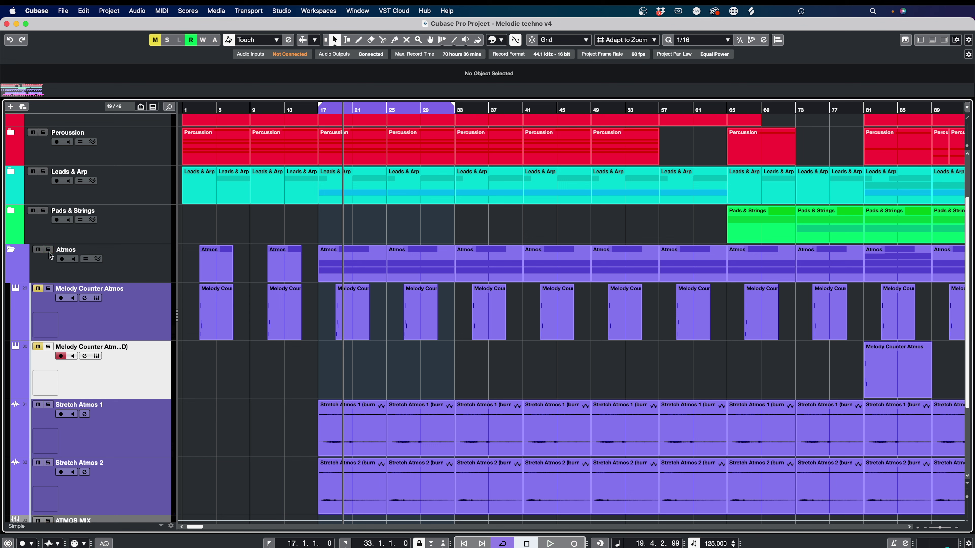
pyautogui.click(38, 289)
# Step: Loop bars 19–23 around the Melody Counter part and play it with the track soloed
pyautogui.click(350, 306)
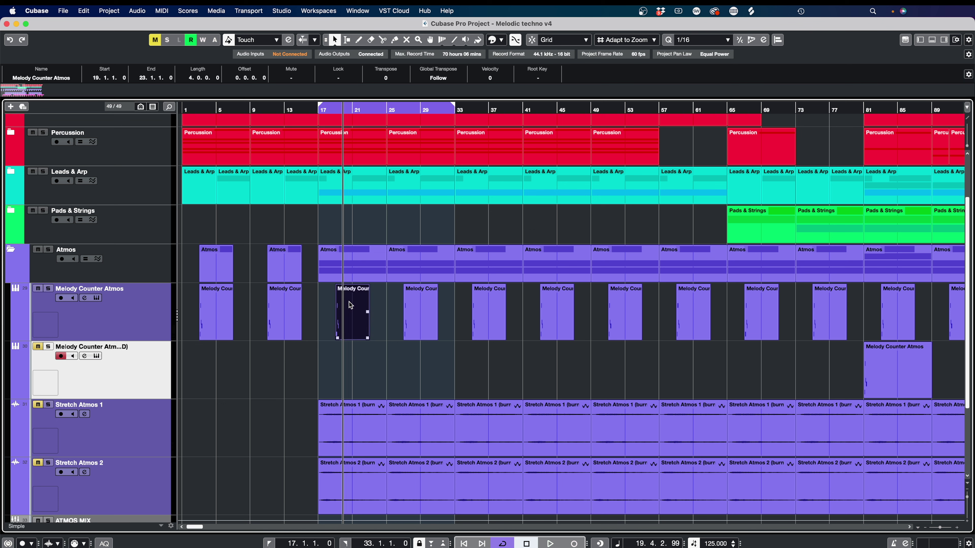
pyautogui.press('p')
pyautogui.press('space')
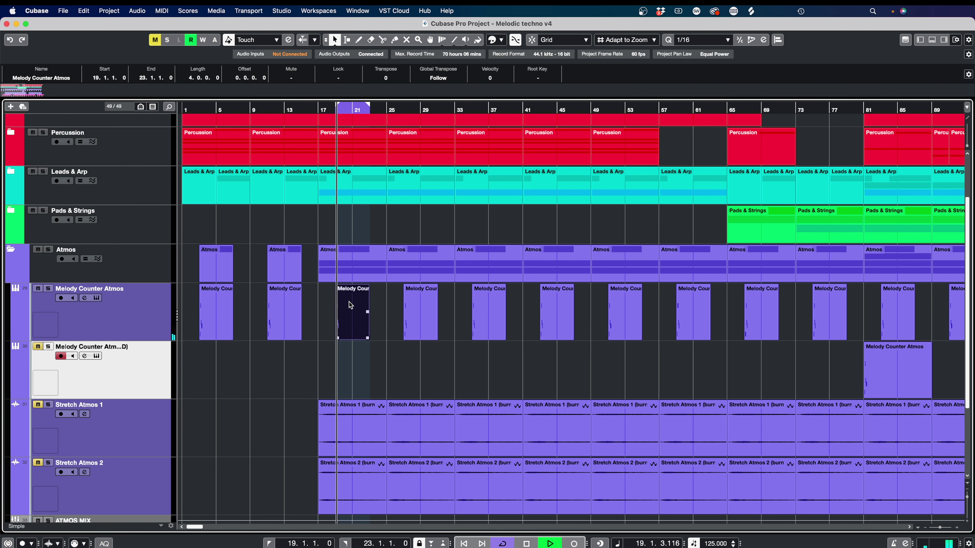
pyautogui.click(48, 289)
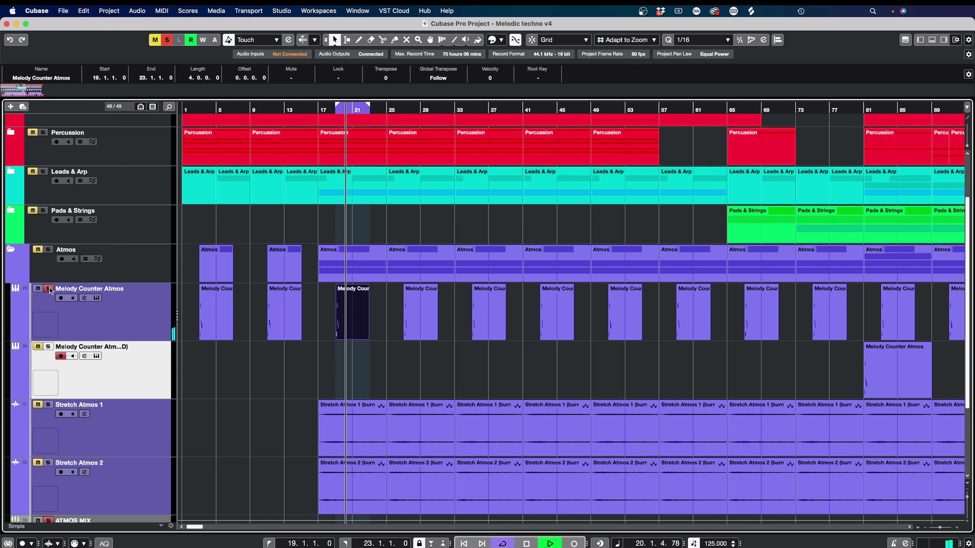
pyautogui.press('space')
pyautogui.scroll(6, 238, 307)
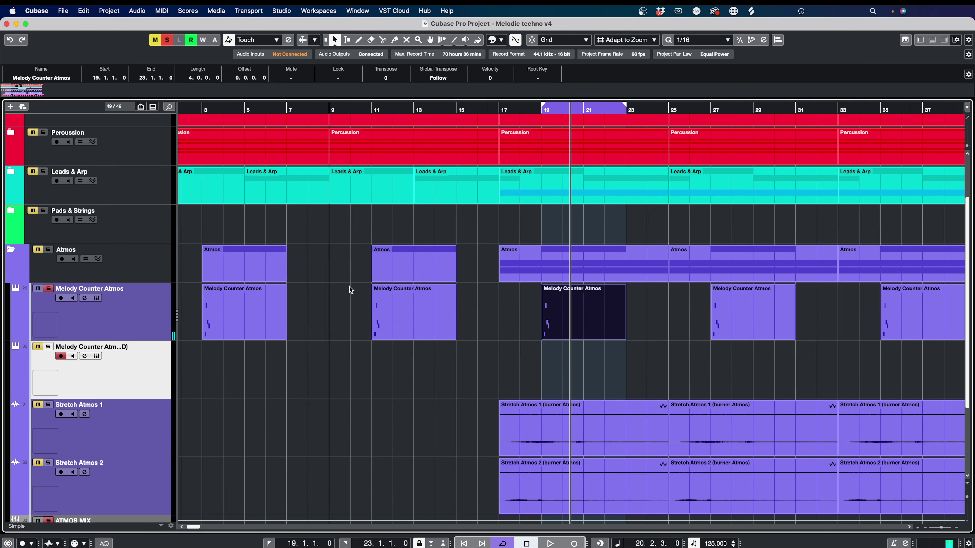
pyautogui.press('space')
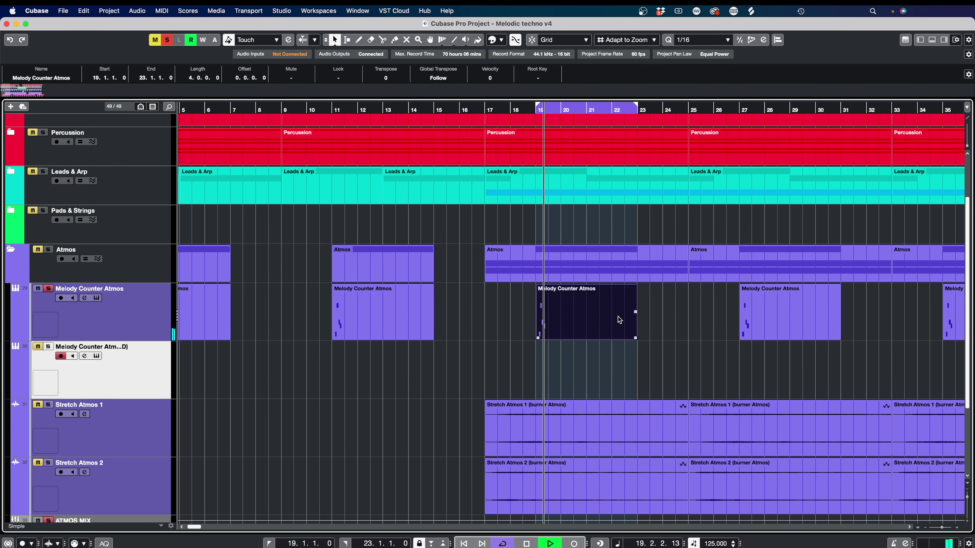
pyautogui.press('space')
pyautogui.press('Up')
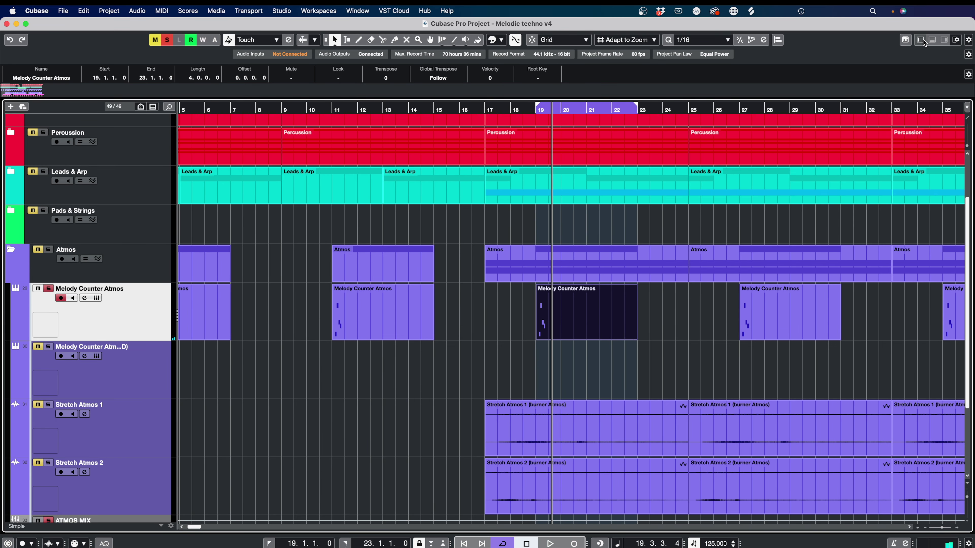
# Step: Show the Inspector and briefly check the Retrologue 2 synth and Compressor insert on Melody Counter Atmos
pyautogui.click(921, 40)
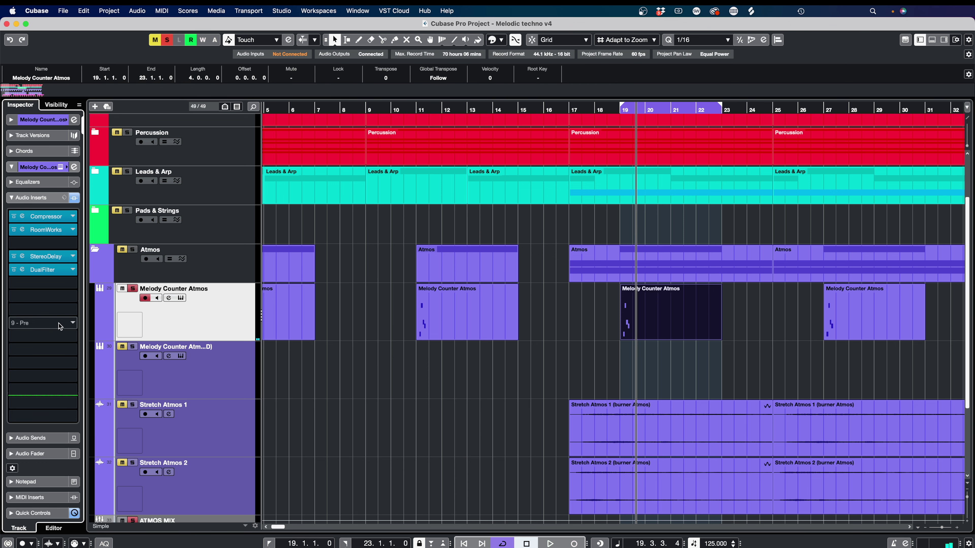
pyautogui.click(181, 298)
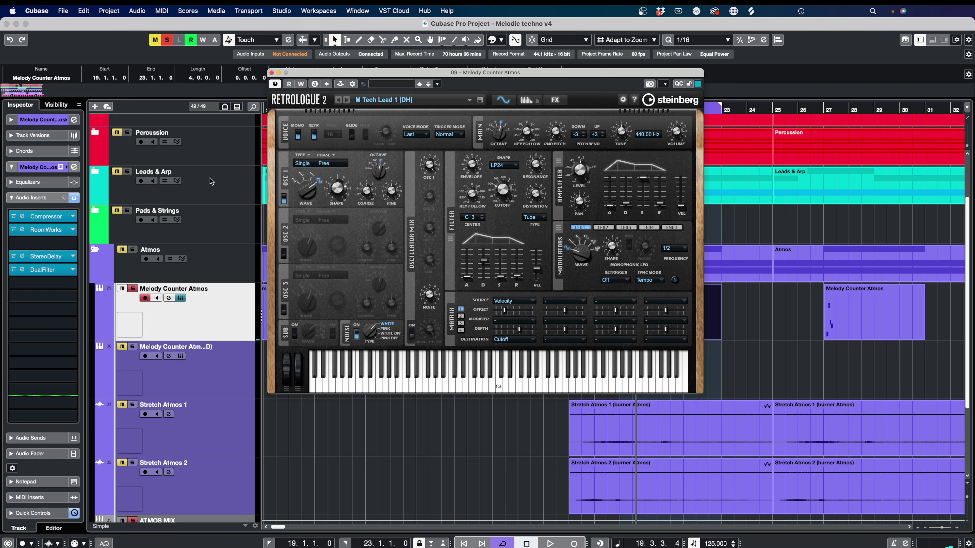
pyautogui.press('super+w')
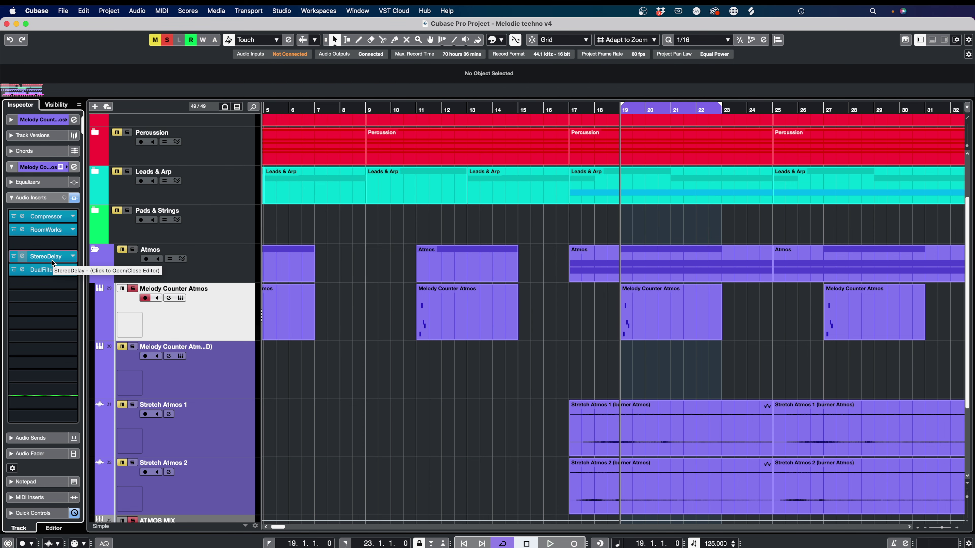
pyautogui.click(21, 217)
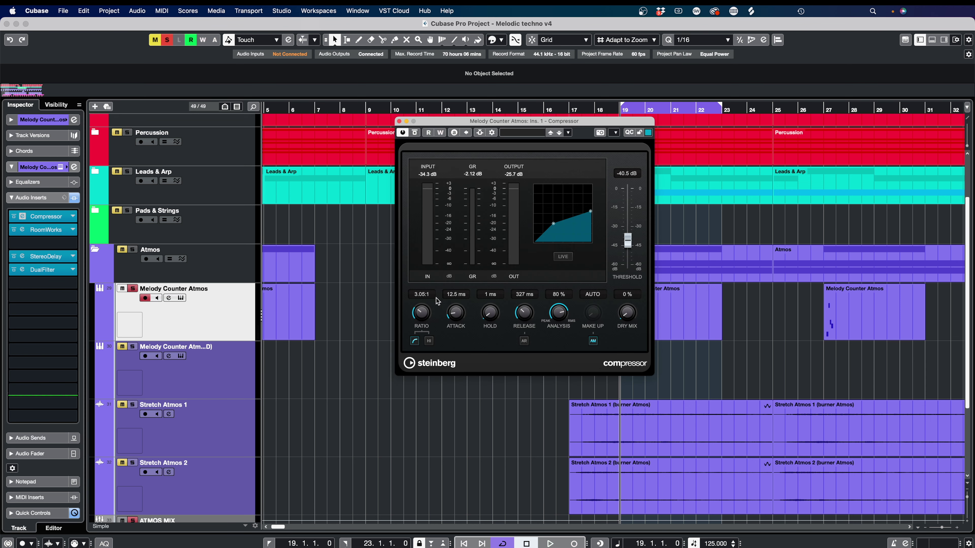
pyautogui.click(399, 121)
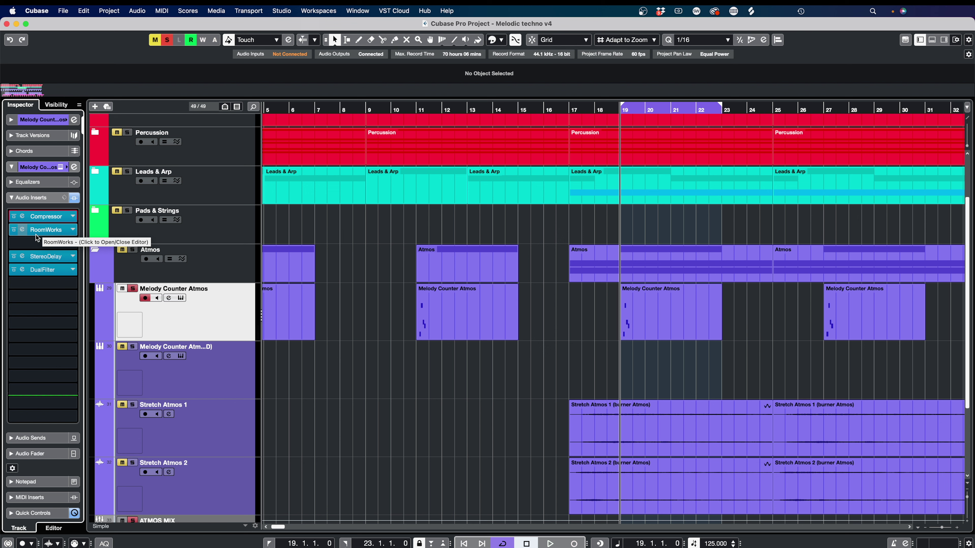
# Step: Switch off StereoDelay, check the RoomWorks reverb settings, and play the bars 19–23 loop
pyautogui.click(14, 257)
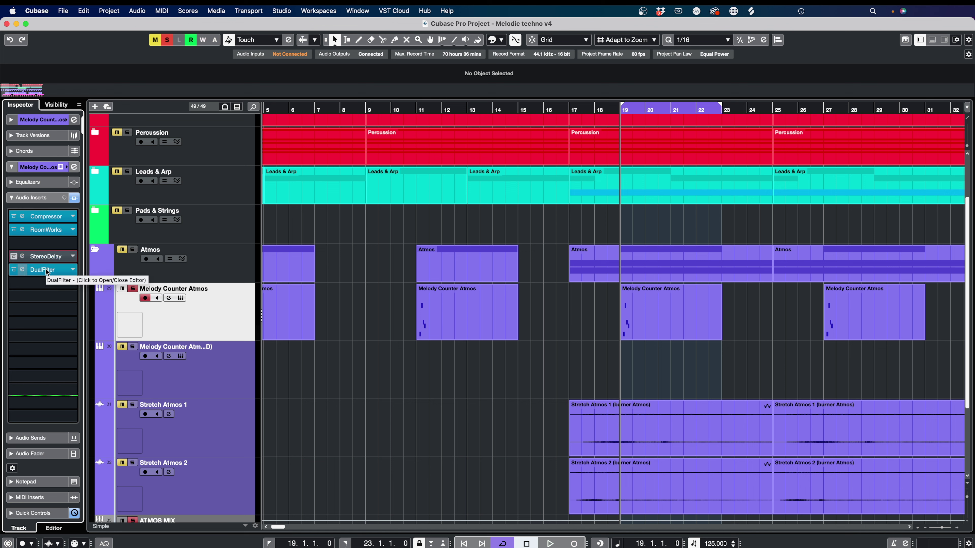
pyautogui.click(22, 231)
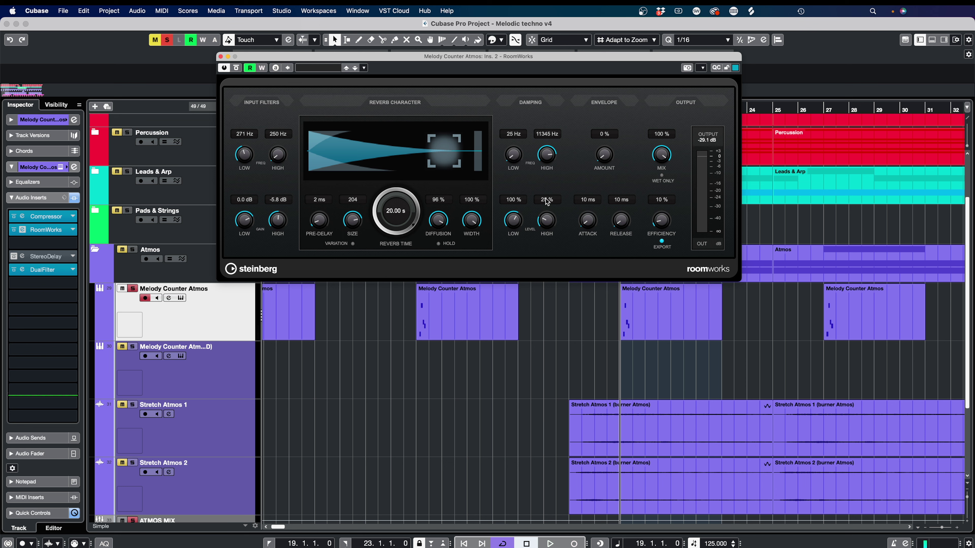
pyautogui.click(221, 56)
pyautogui.press('space')
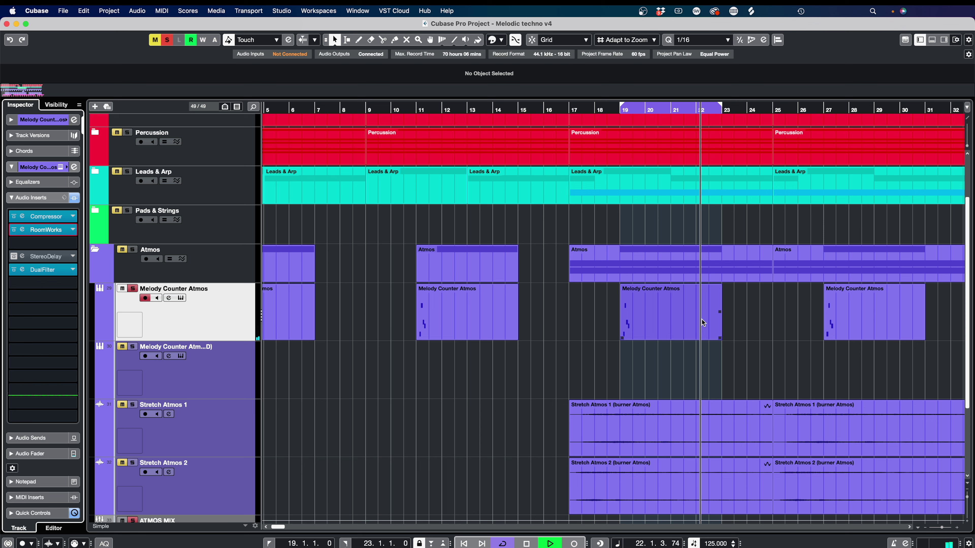
pyautogui.press('space')
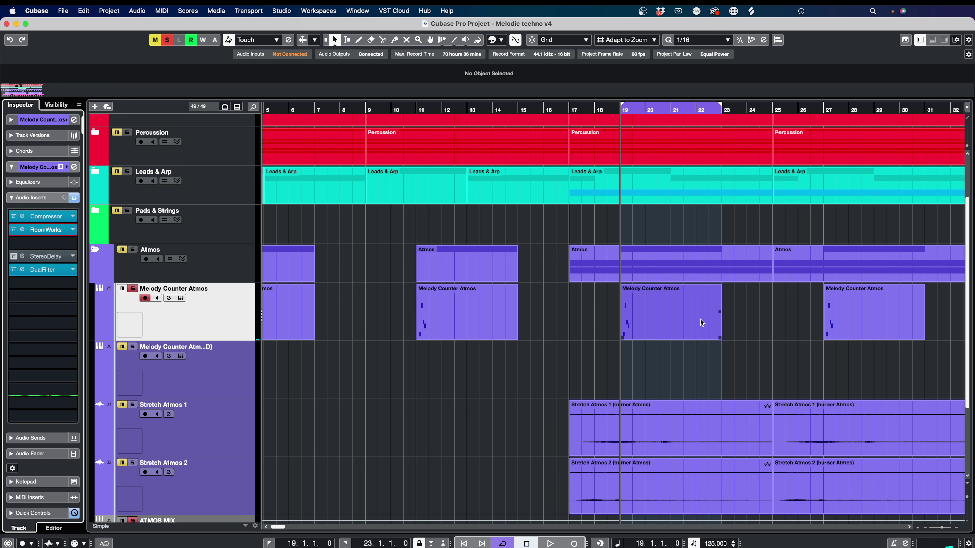
# Step: Show the StereoDelay editor, re-enable the effect and play the loop
pyautogui.click(23, 256)
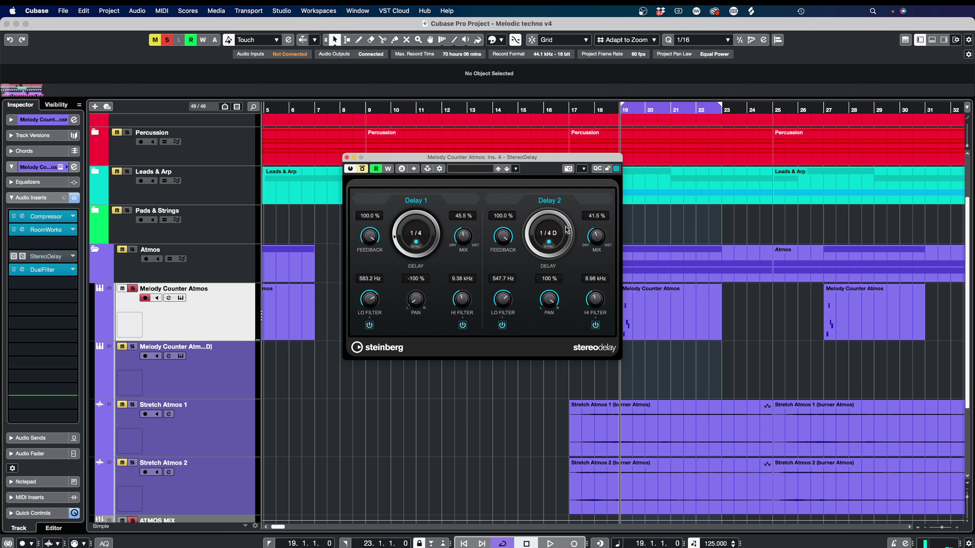
pyautogui.click(361, 169)
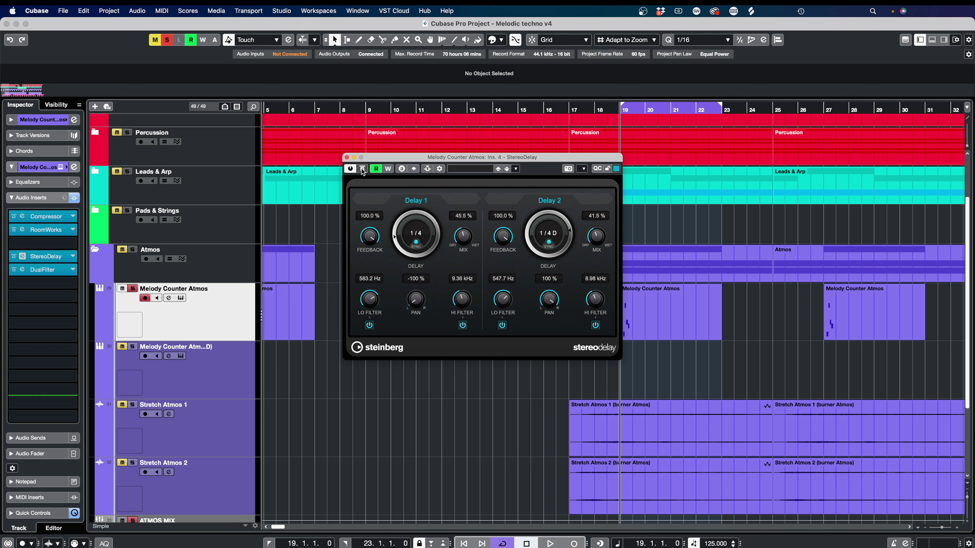
pyautogui.press('space')
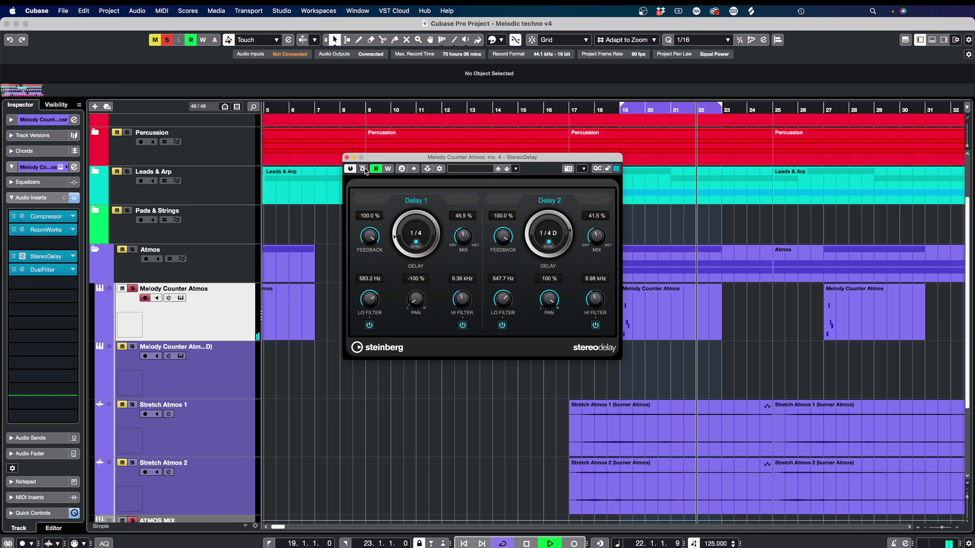
pyautogui.press('space')
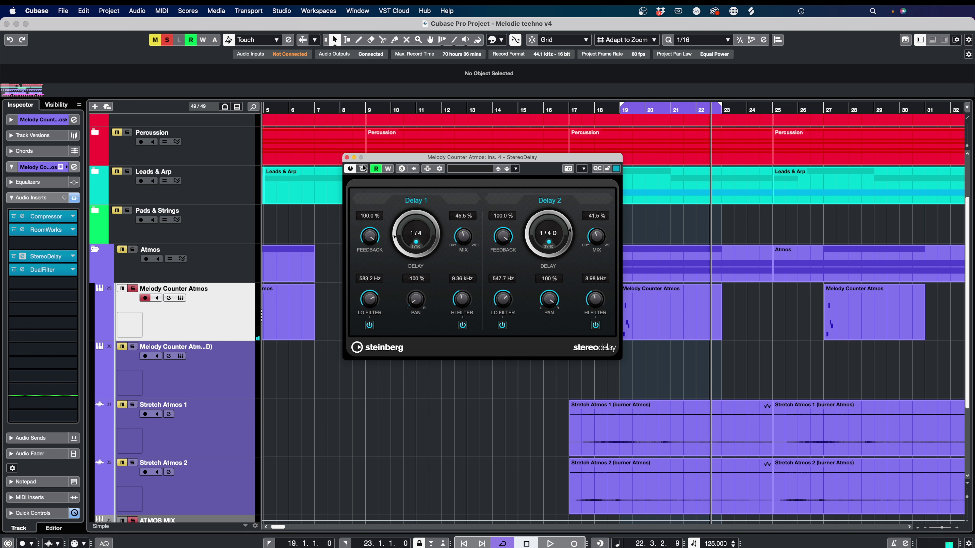
# Step: Toggle StereoDelay bypass on and off three times to compare, leaving it active
pyautogui.click(363, 168)
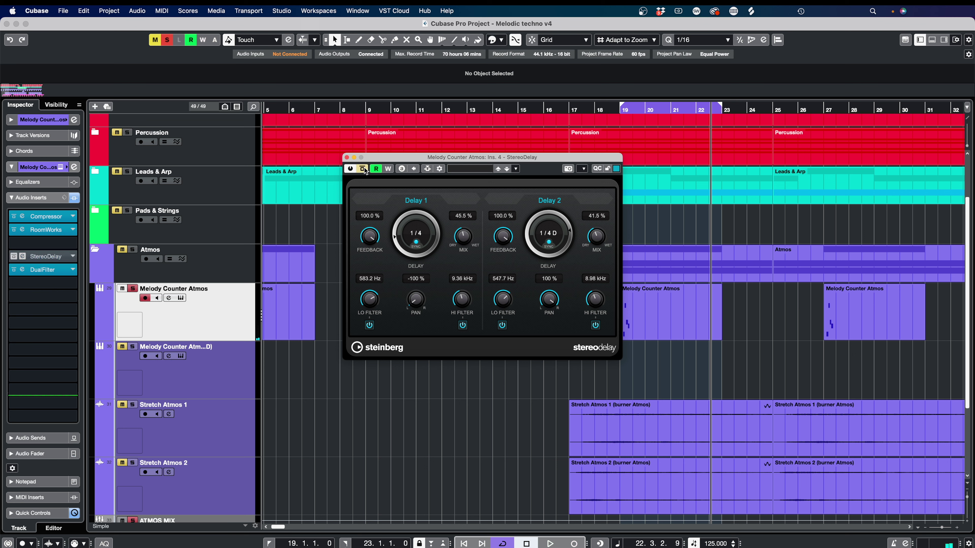
pyautogui.click(364, 168)
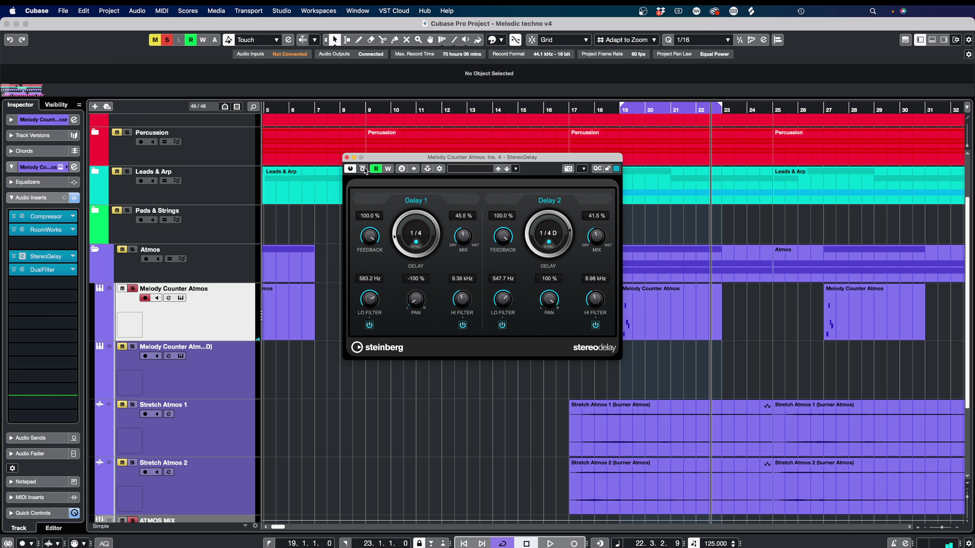
pyautogui.click(364, 168)
pyautogui.click(365, 167)
pyautogui.click(364, 170)
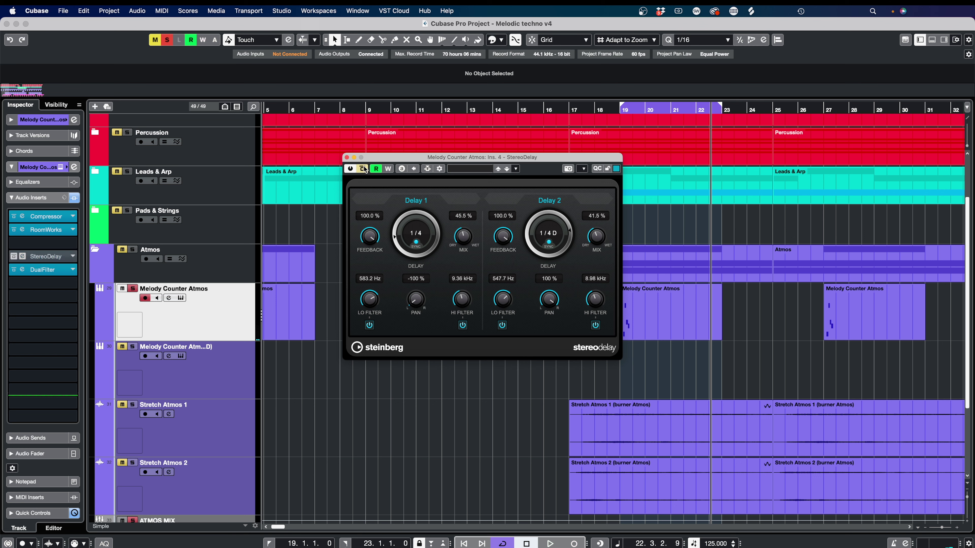
pyautogui.click(363, 170)
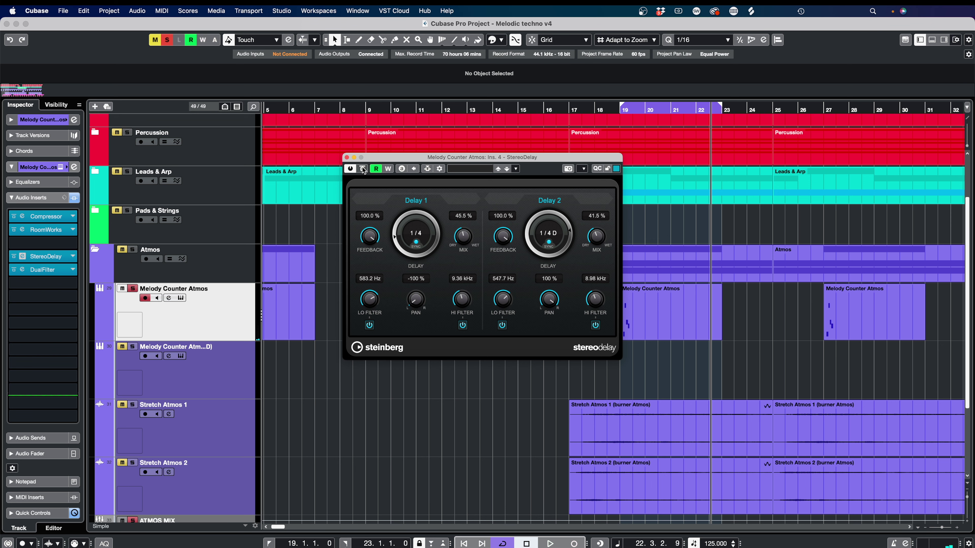
# Step: Set the loop to the Atmos part at bars 17–24 and return to its start
pyautogui.press('super+w')
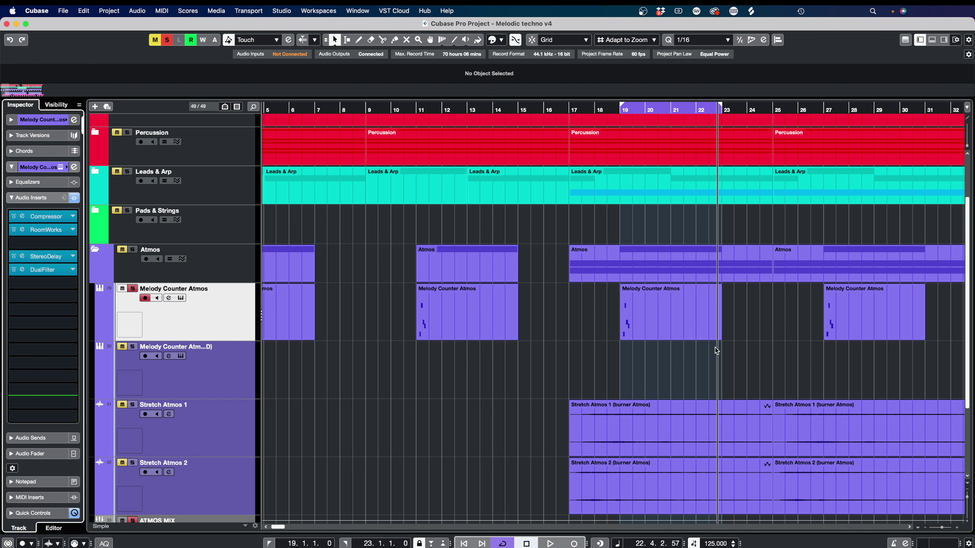
pyautogui.click(672, 271)
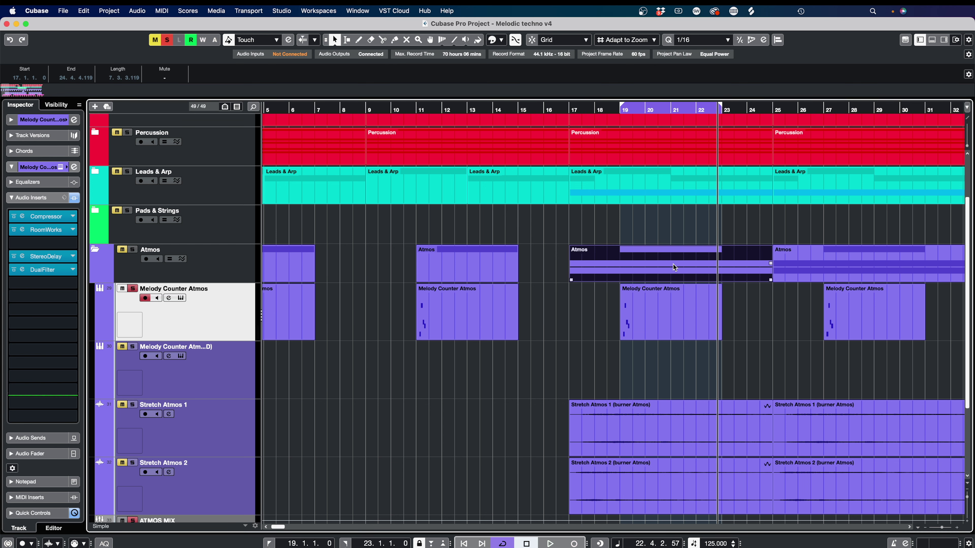
pyautogui.press('p')
pyautogui.click(707, 315)
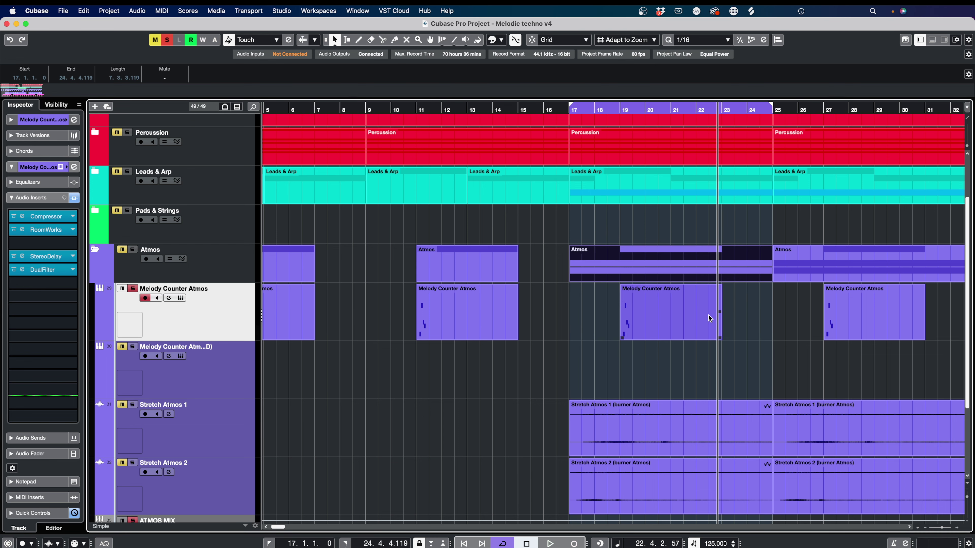
pyautogui.press('KP_1')
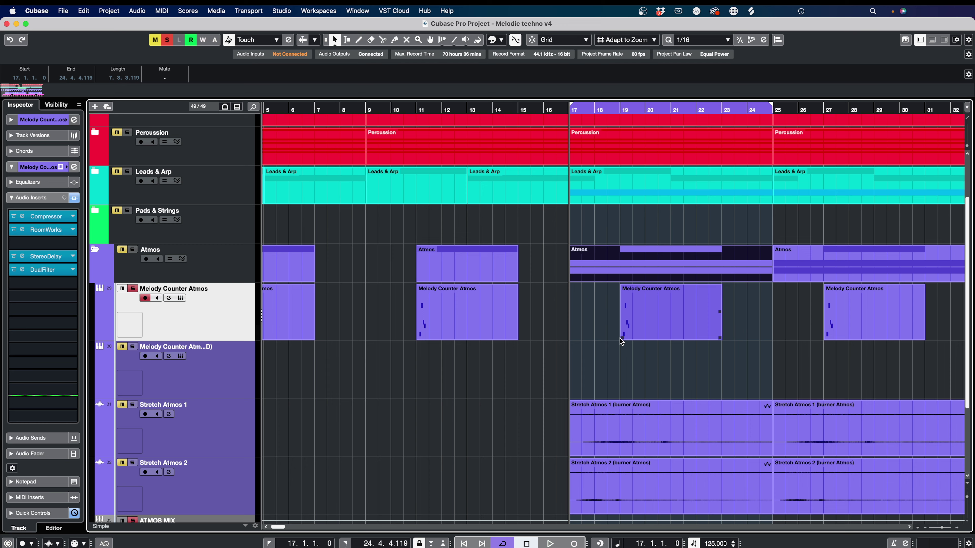
# Step: Loop bars 81–89 and audition the soloed duplicated Melody Counter Atmos track
pyautogui.hscroll(15, 622, 304)
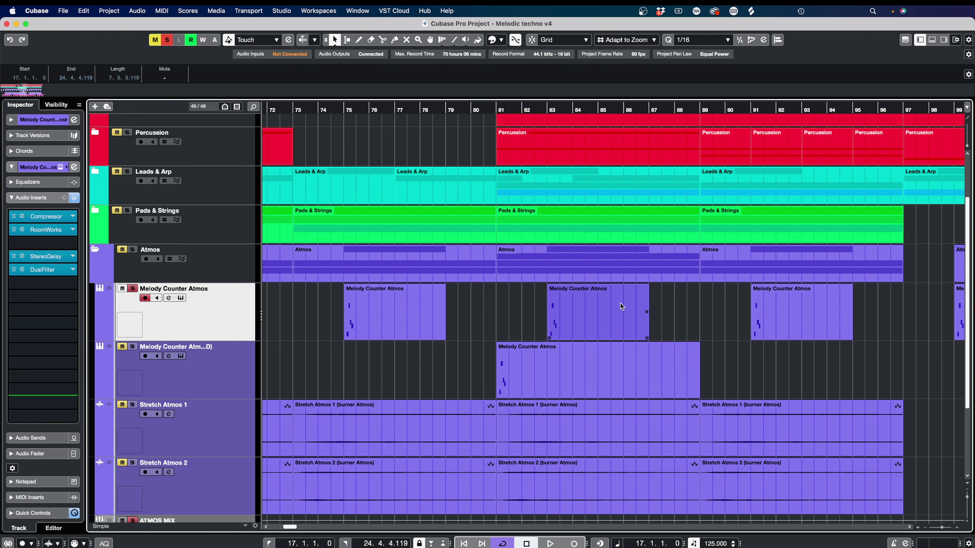
pyautogui.click(549, 373)
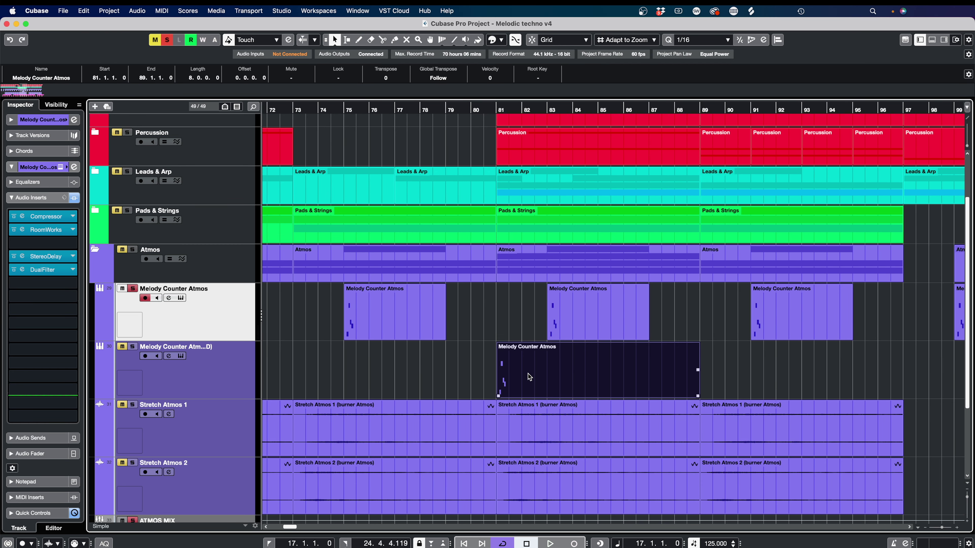
pyautogui.press('p')
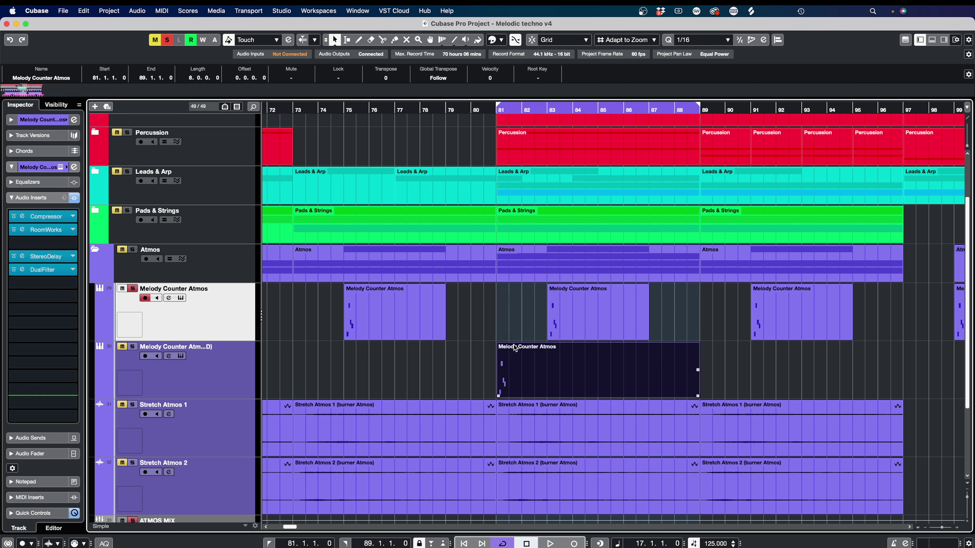
pyautogui.click(132, 347)
pyautogui.press('space')
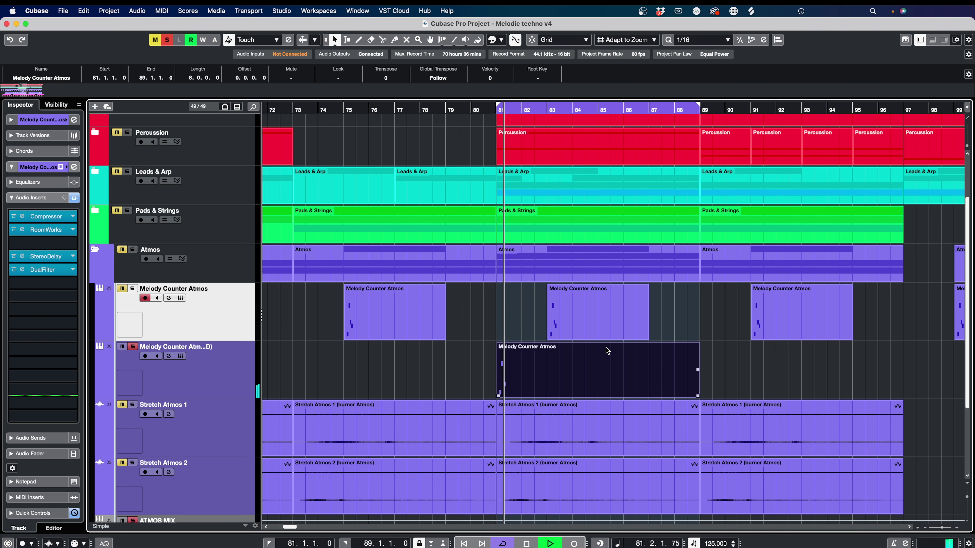
pyautogui.click(590, 330)
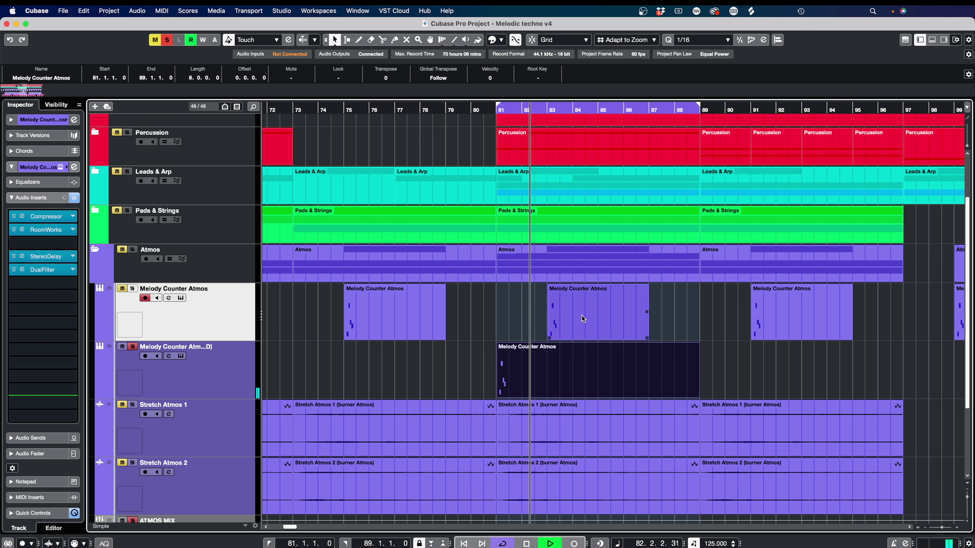
pyautogui.press('space')
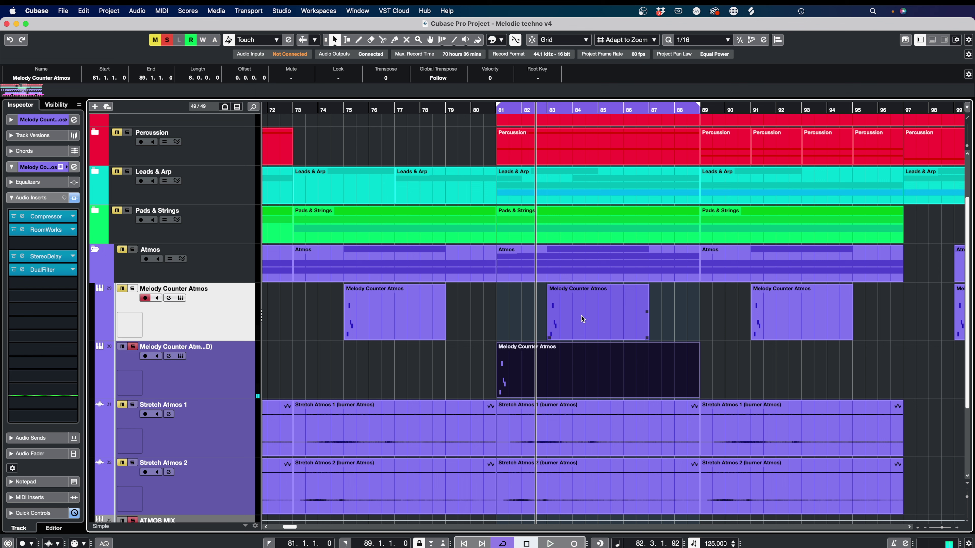
pyautogui.click(250, 371)
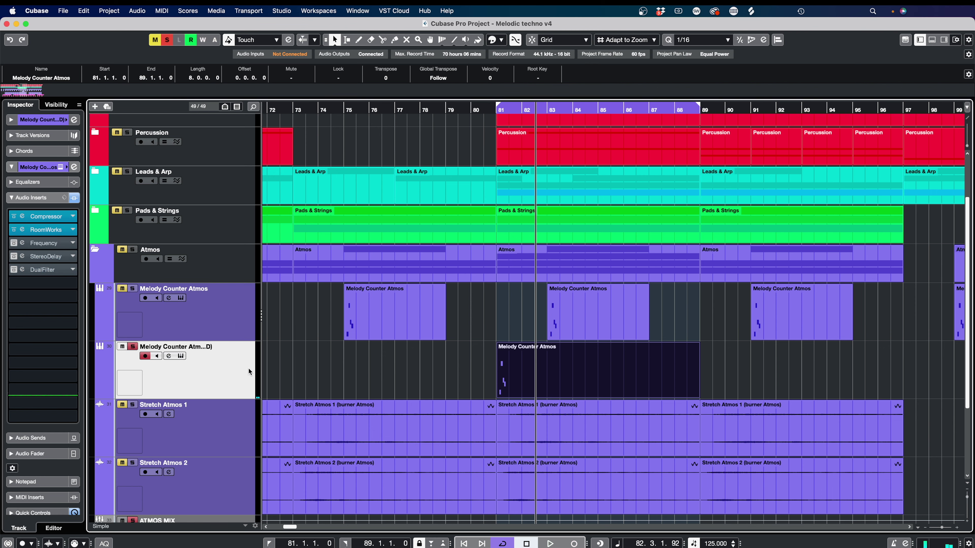
pyautogui.click(180, 358)
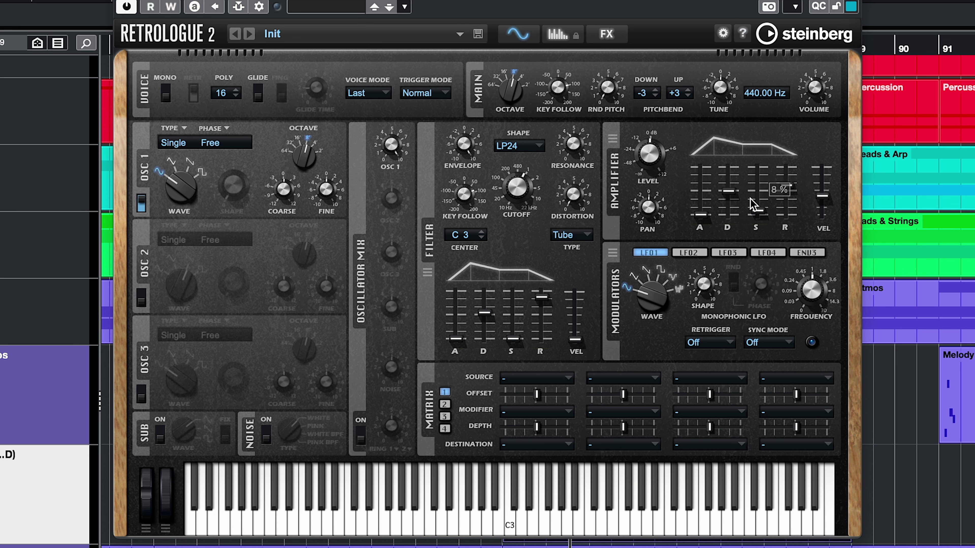
pyautogui.click(606, 35)
pyautogui.click(522, 38)
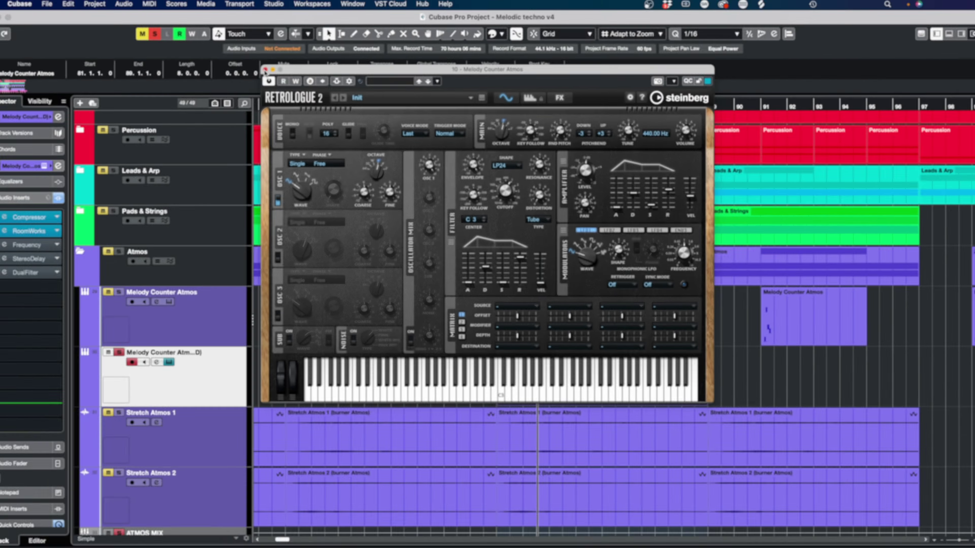
pyautogui.click(273, 99)
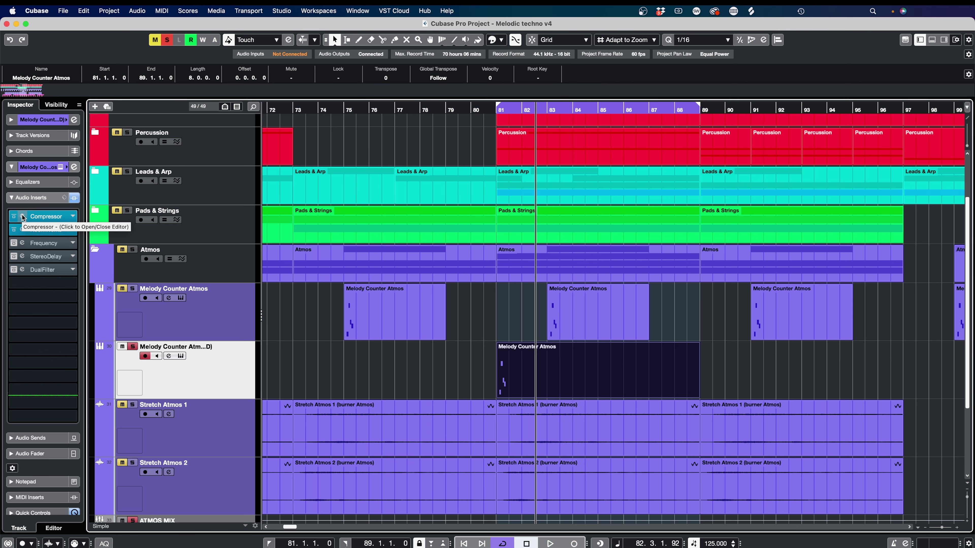
pyautogui.click(22, 230)
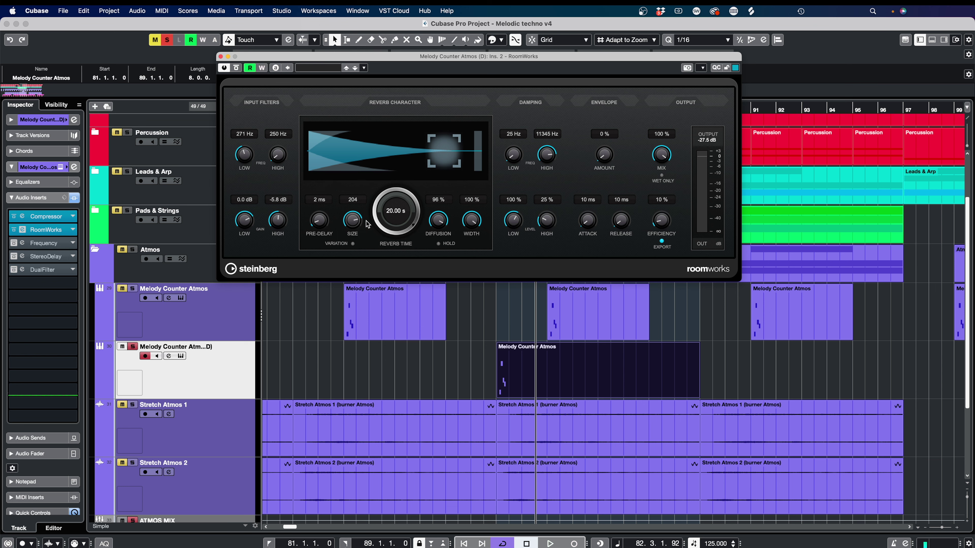
pyautogui.click(391, 310)
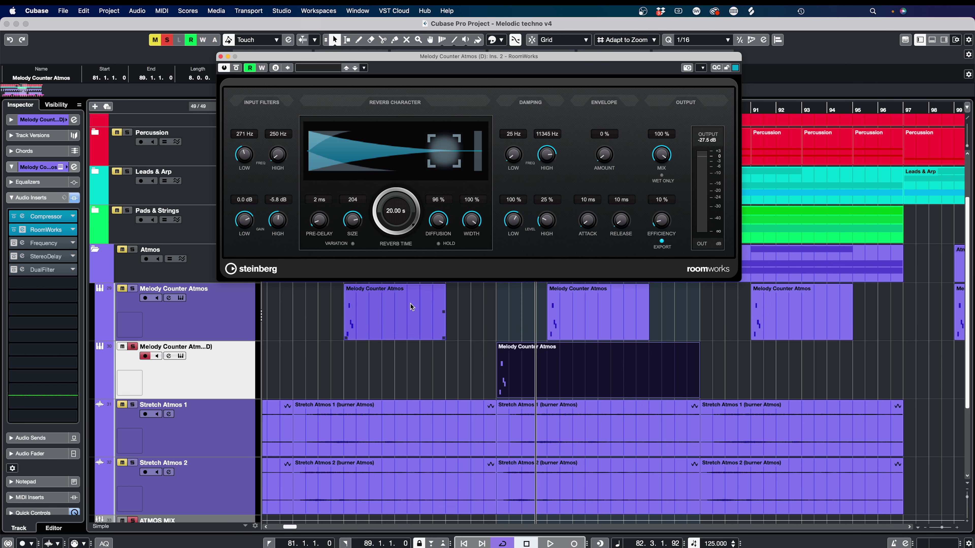
pyautogui.press('super+w')
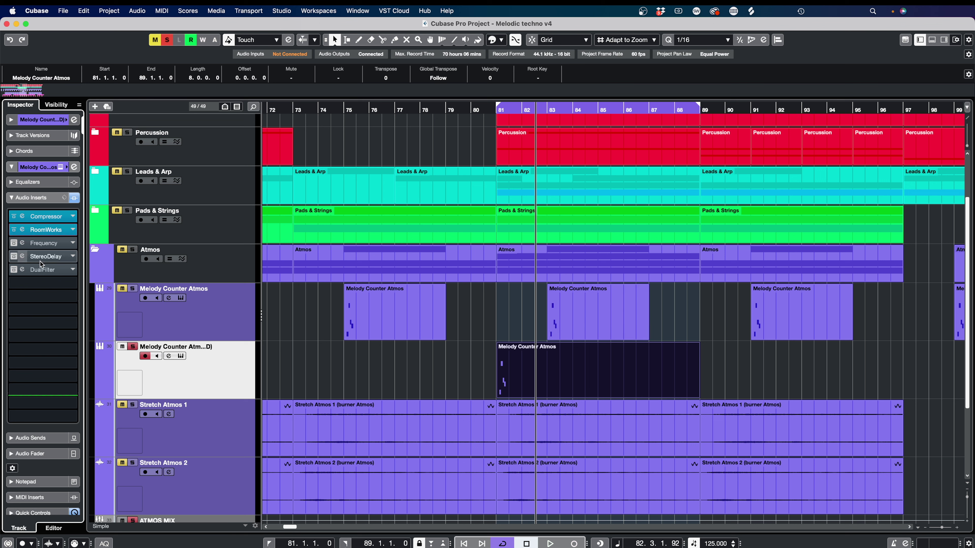
pyautogui.moveTo(2, 249)
pyautogui.scroll(-3, 561, 361)
pyautogui.click(559, 351)
pyautogui.click(555, 377)
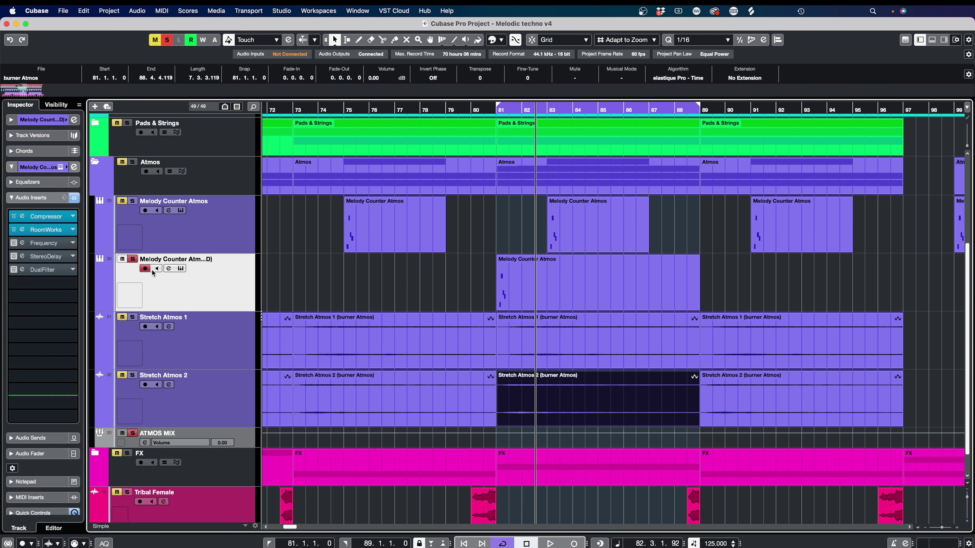
pyautogui.click(133, 260)
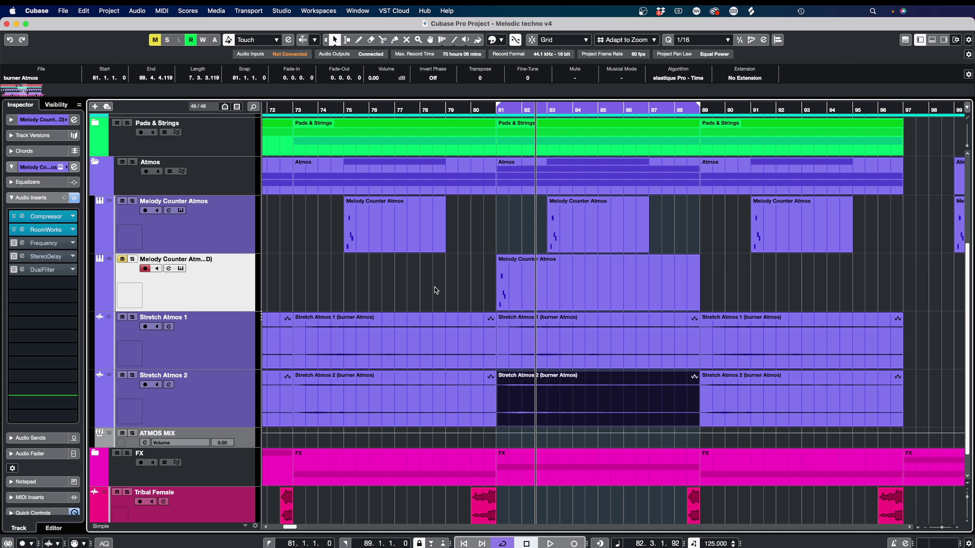
pyautogui.click(133, 260)
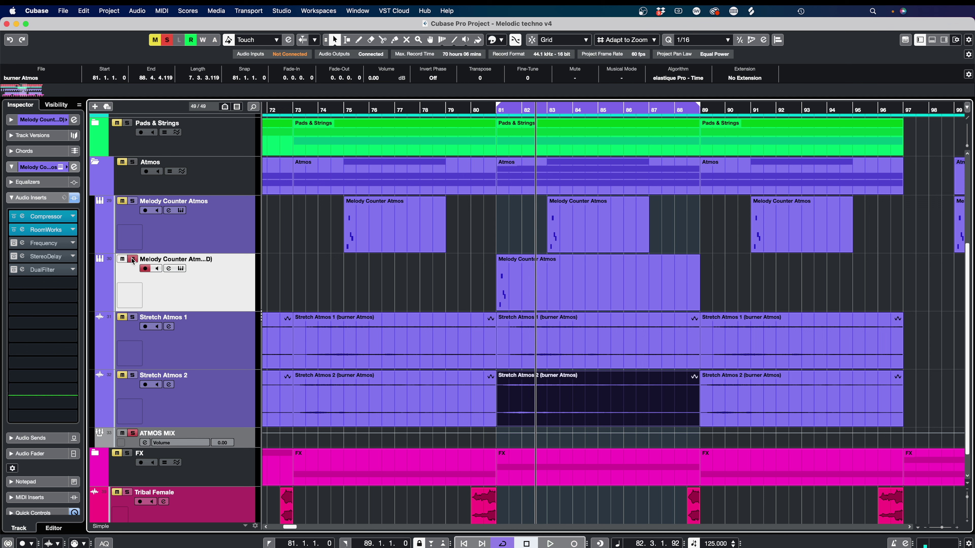
pyautogui.click(595, 284)
pyautogui.click(592, 351)
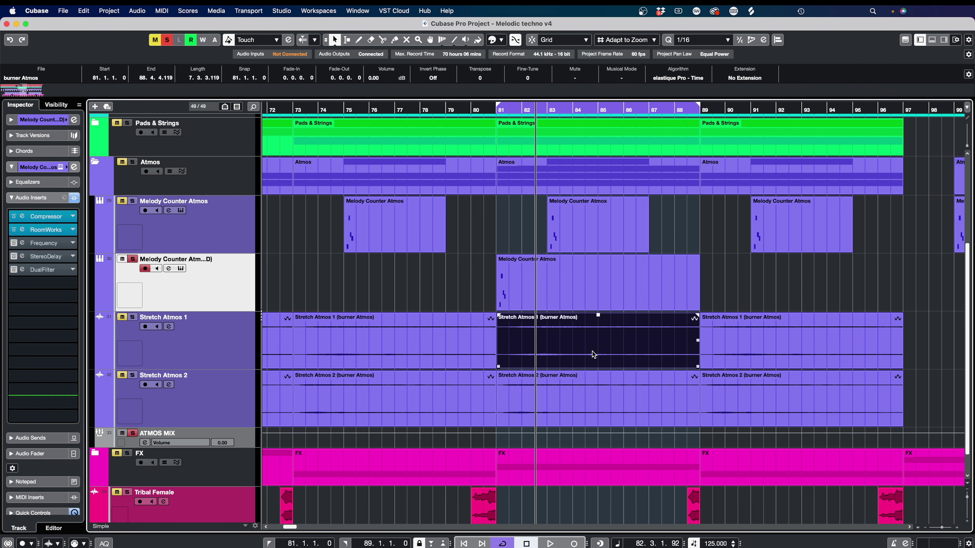
pyautogui.click(586, 387)
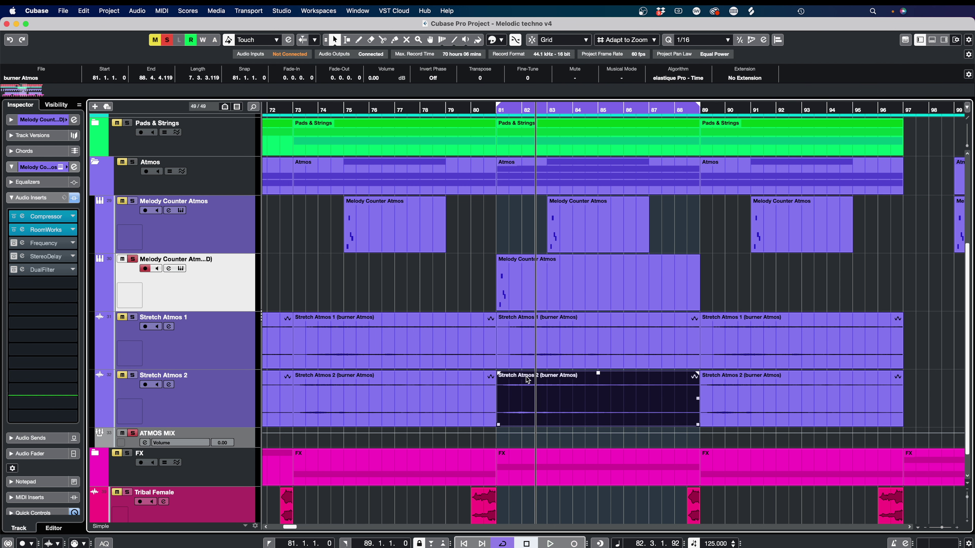
pyautogui.click(515, 324)
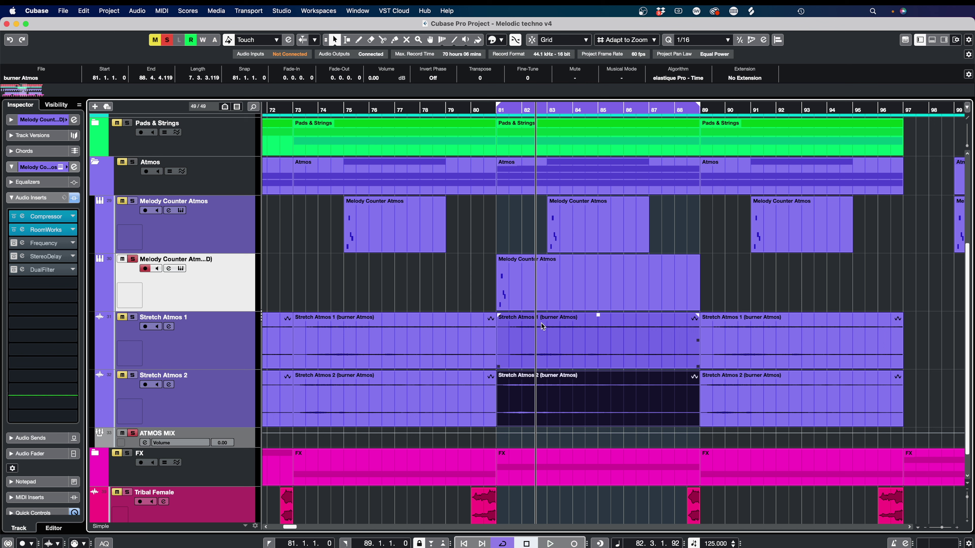
pyautogui.click(590, 298)
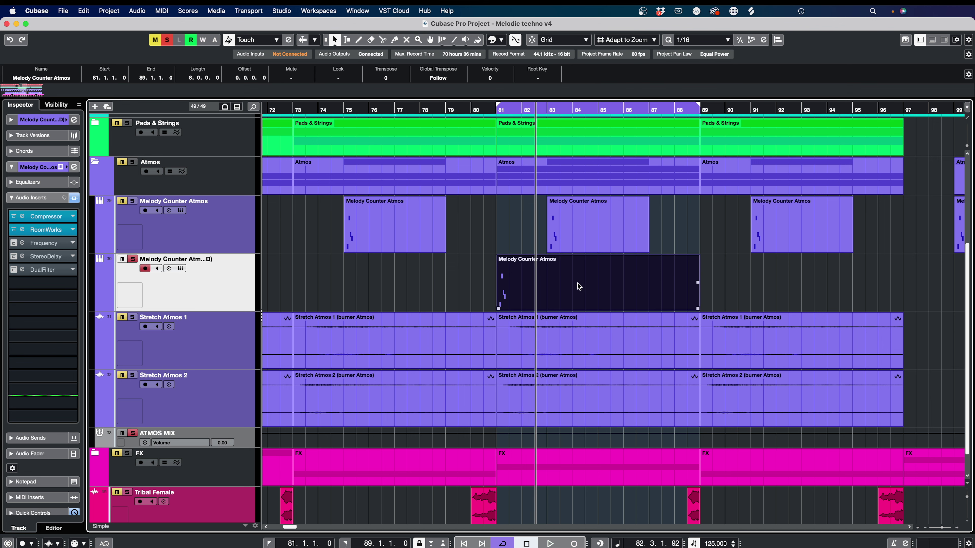
pyautogui.click(530, 320)
pyautogui.click(528, 381)
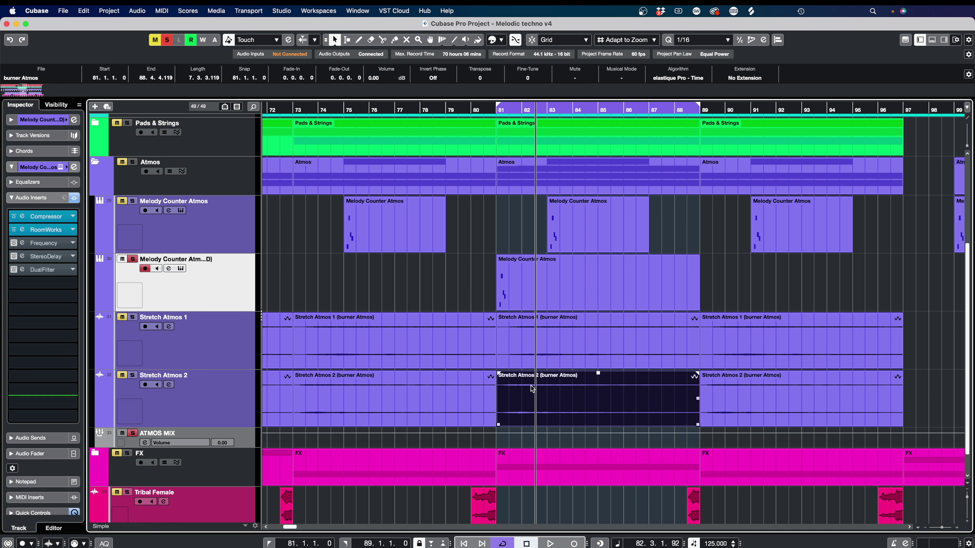
pyautogui.click(240, 334)
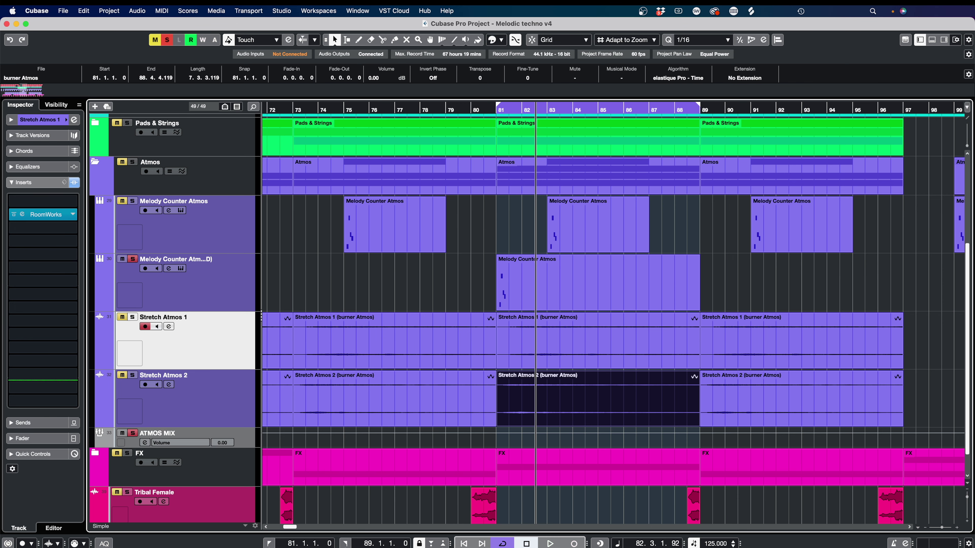
pyautogui.press('F3')
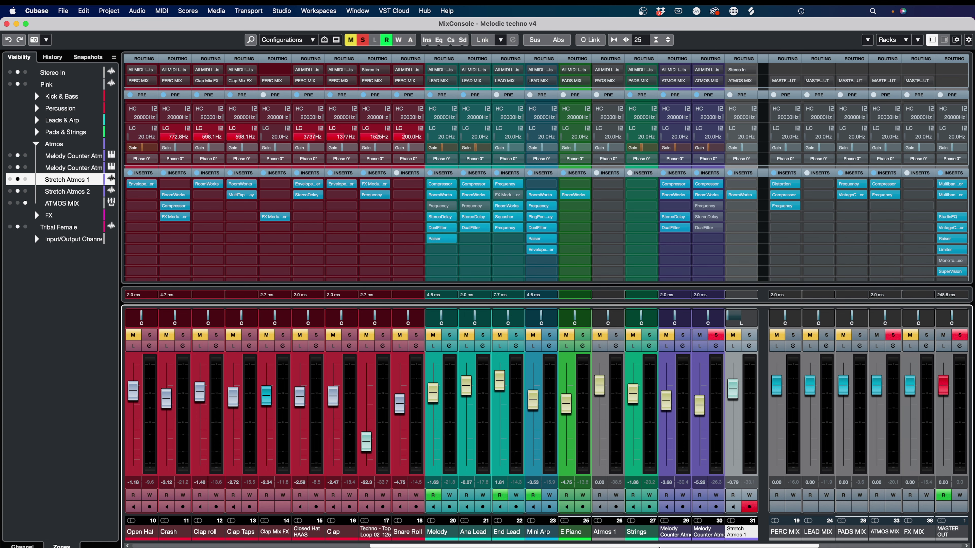
pyautogui.hscroll(3, 648, 534)
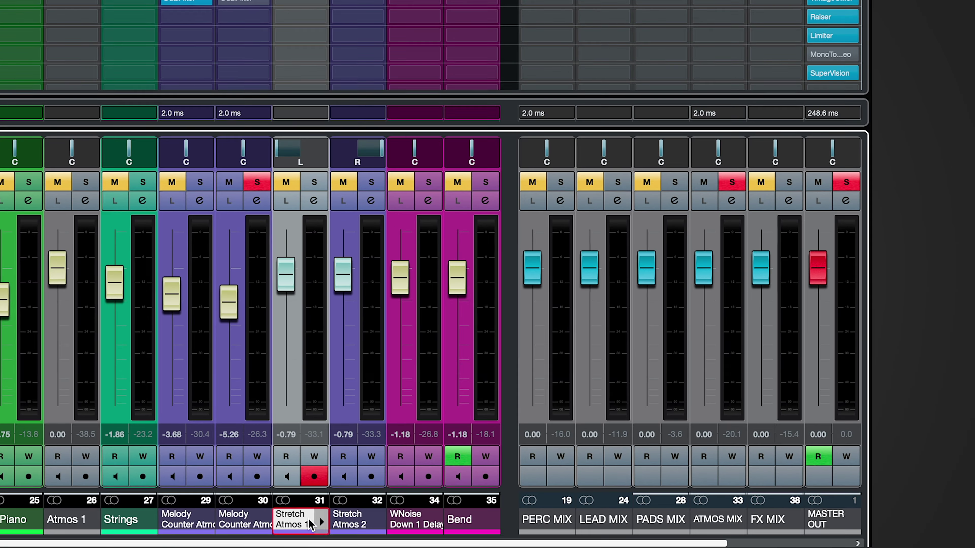
pyautogui.moveTo(359, 157)
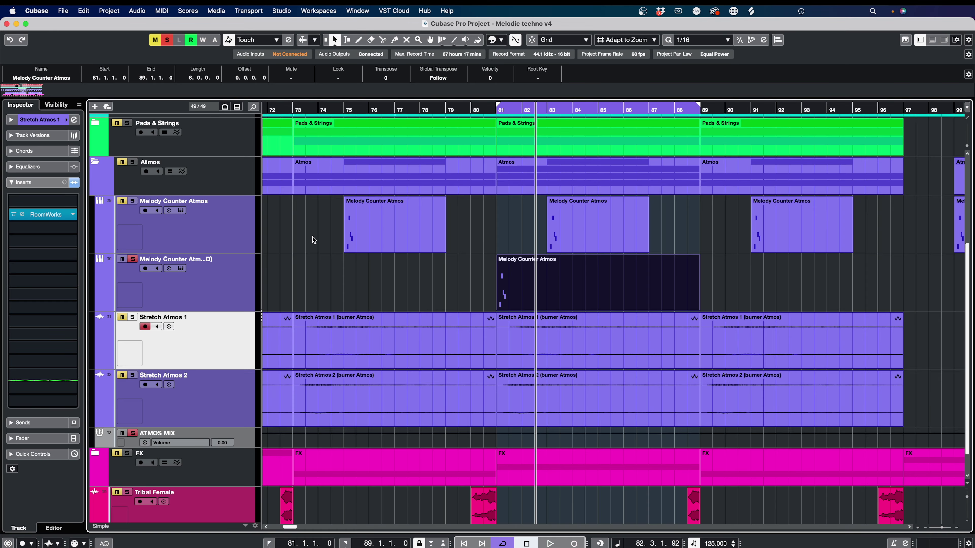
# Step: Render the Melody Counter Atmos part at bars 81–89 in place with file name TEST
pyautogui.click(526, 283)
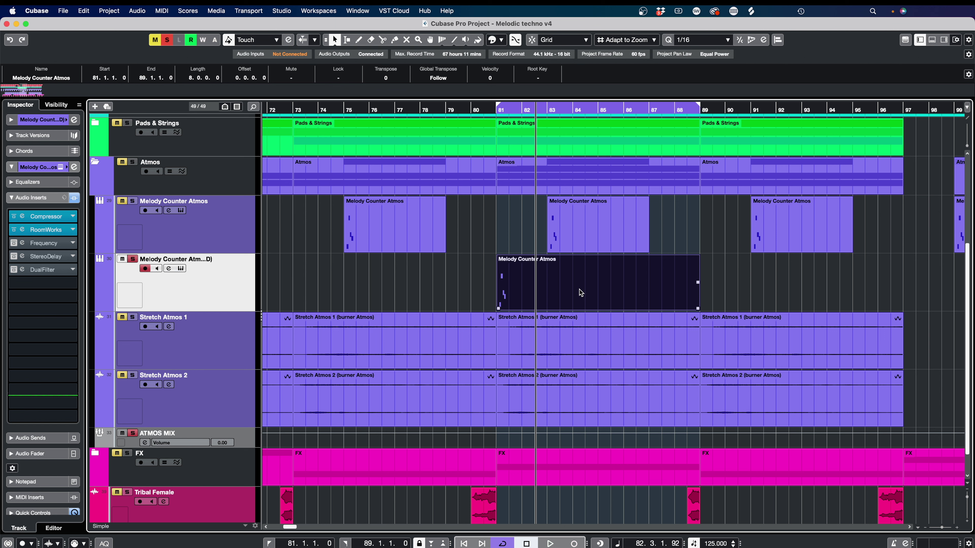
pyautogui.rightClick(567, 282)
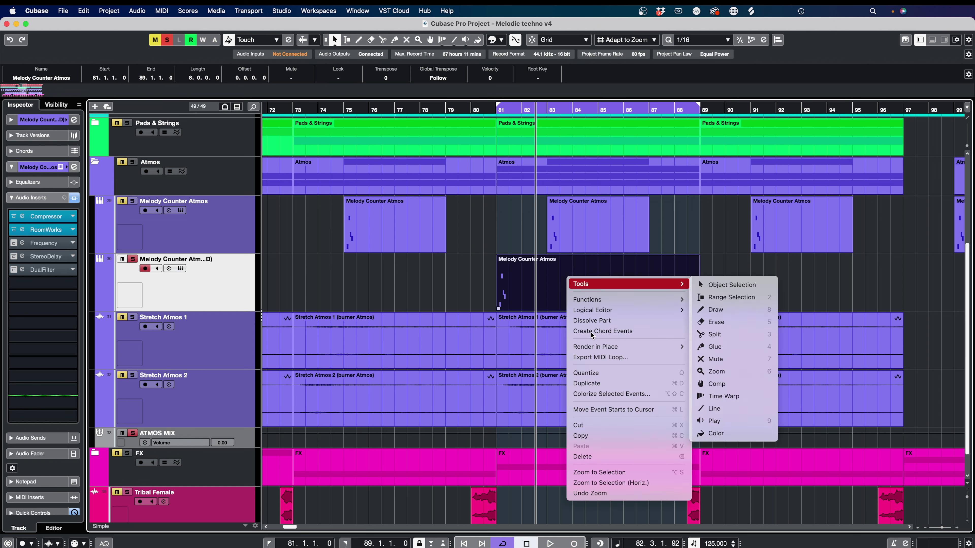
pyautogui.moveTo(593, 347)
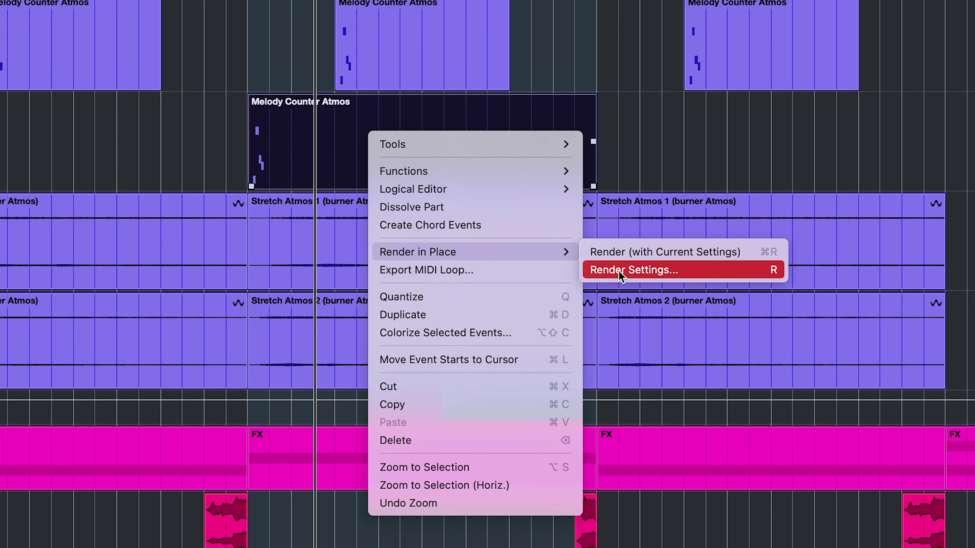
pyautogui.click(678, 269)
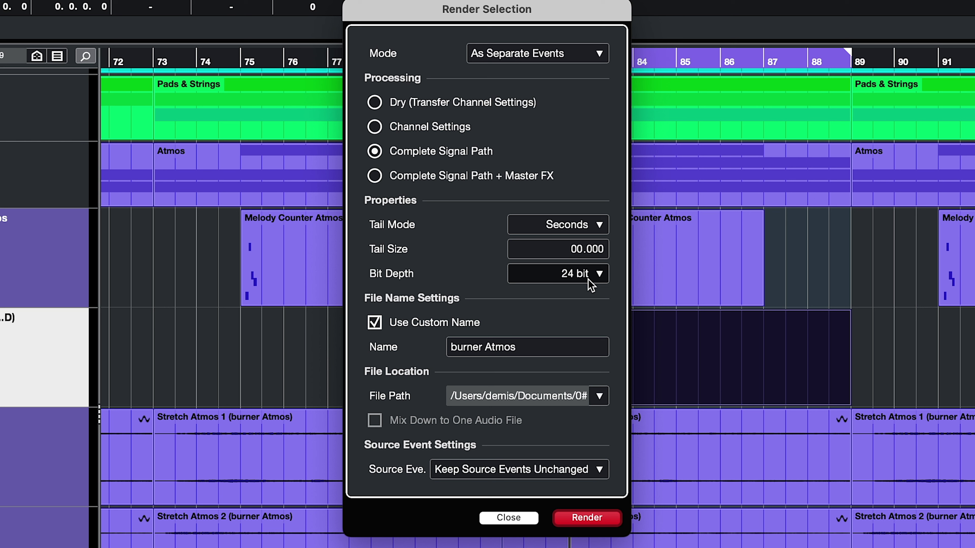
pyautogui.click(538, 346)
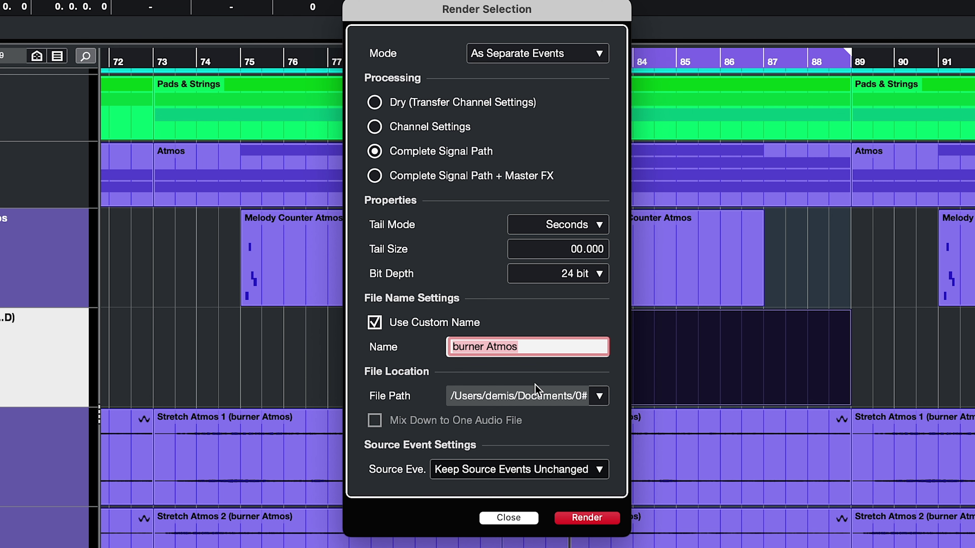
pyautogui.write('TEST')
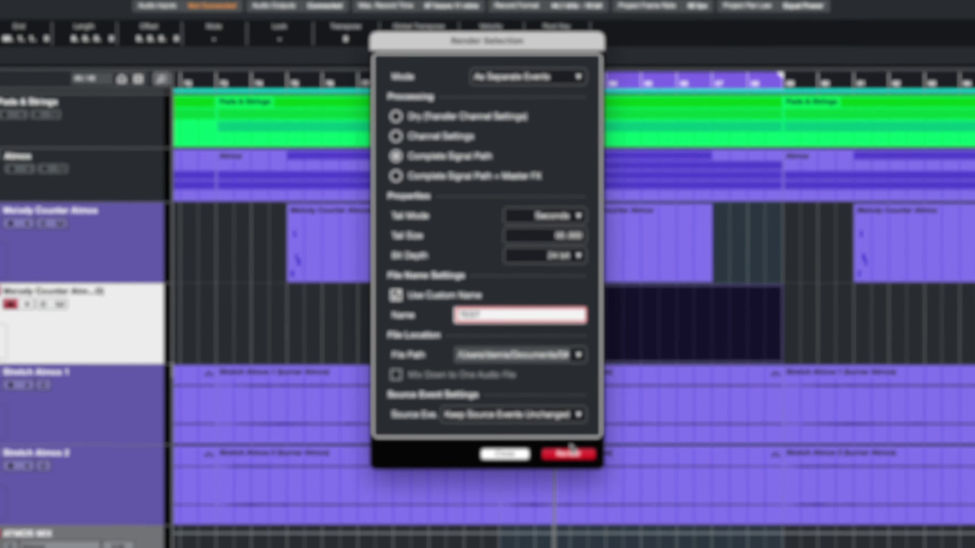
pyautogui.click(568, 454)
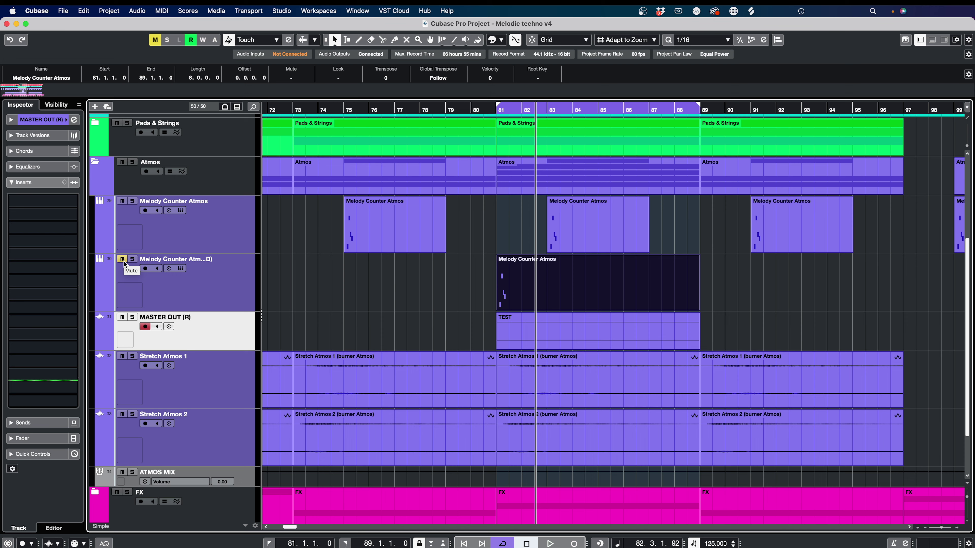
# Step: Undo the first render, solo the copy track and render the part in place again
pyautogui.press('super+z')
pyautogui.click(135, 262)
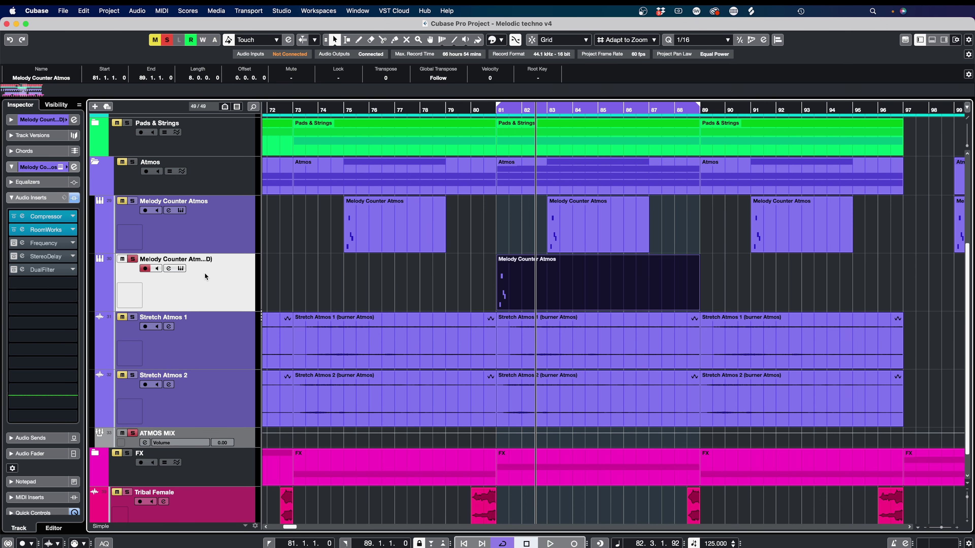
pyautogui.press('space')
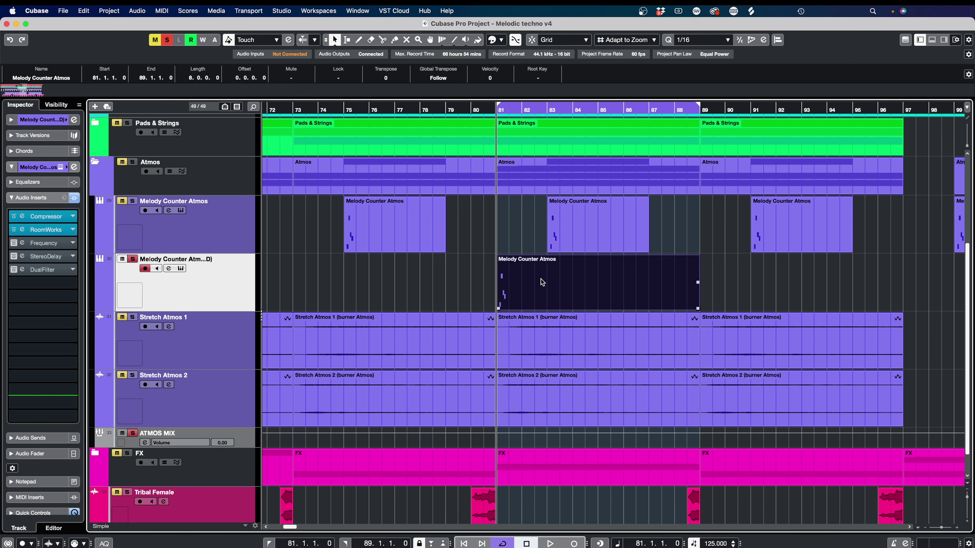
pyautogui.rightClick(542, 279)
pyautogui.moveTo(576, 347)
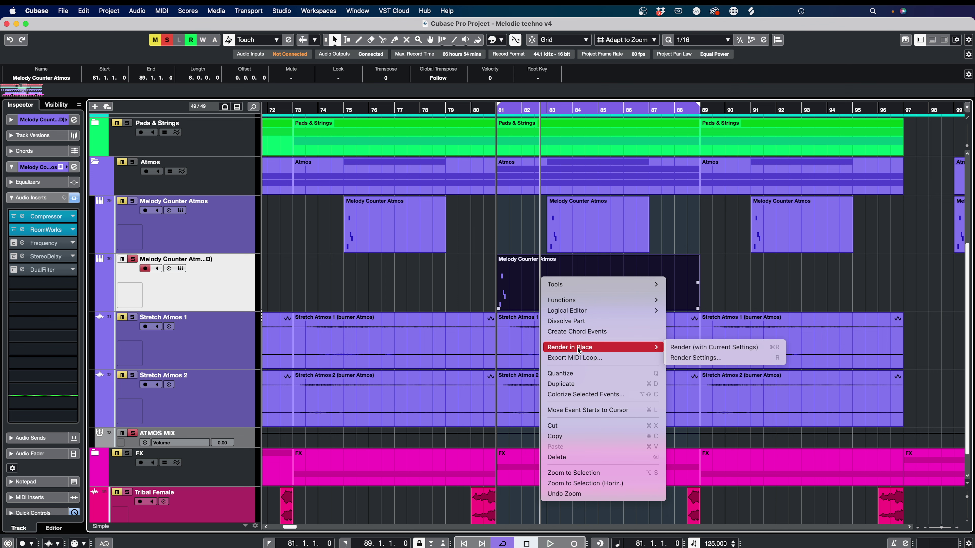
pyautogui.click(677, 344)
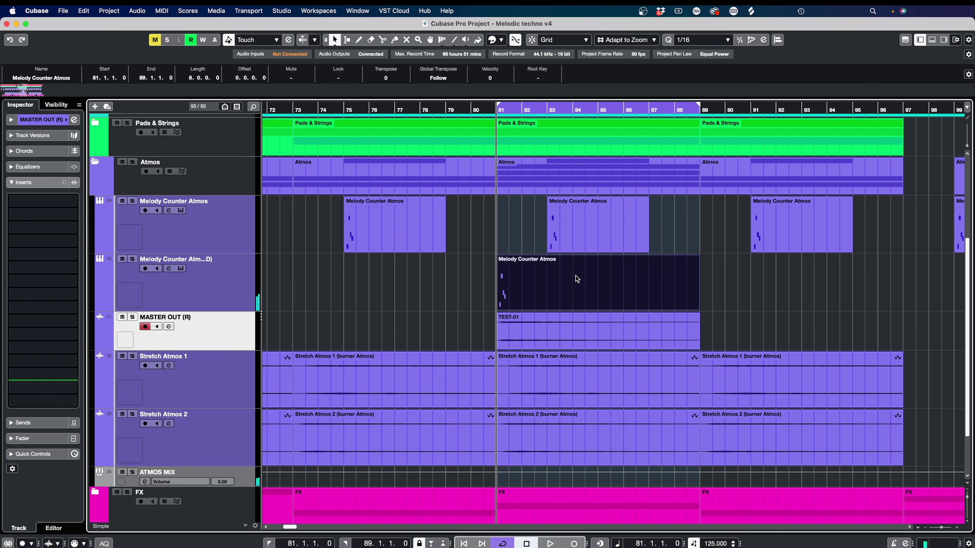
# Step: Mute the original track, audition TEST-01 soloed on MASTER OUT (R), and show the master Limiter
pyautogui.click(122, 259)
pyautogui.click(536, 341)
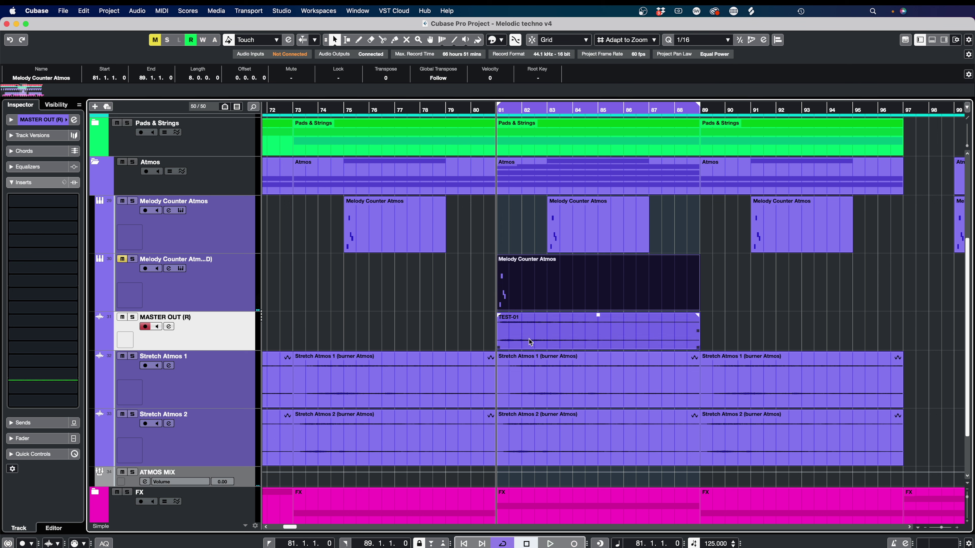
pyautogui.press('s')
pyautogui.press('space')
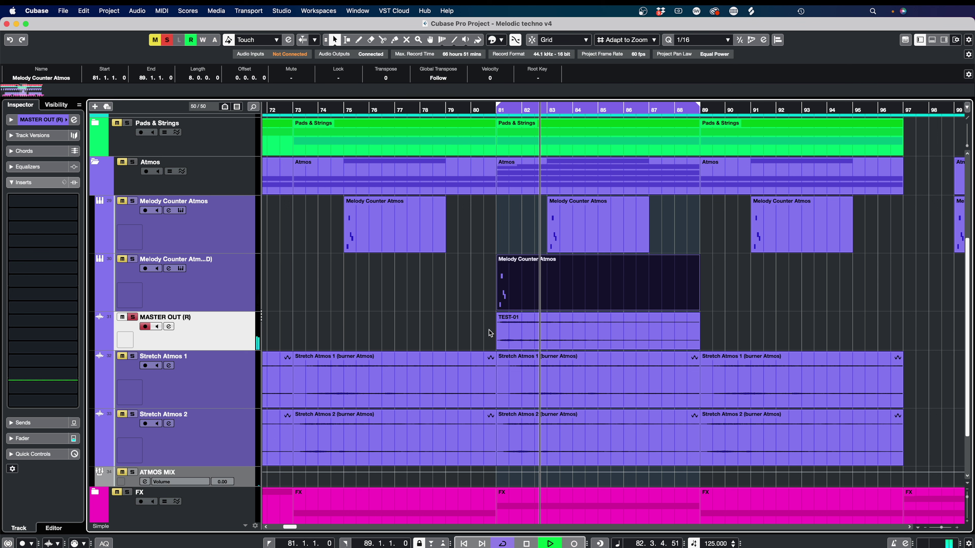
pyautogui.press('space')
pyautogui.press('F3')
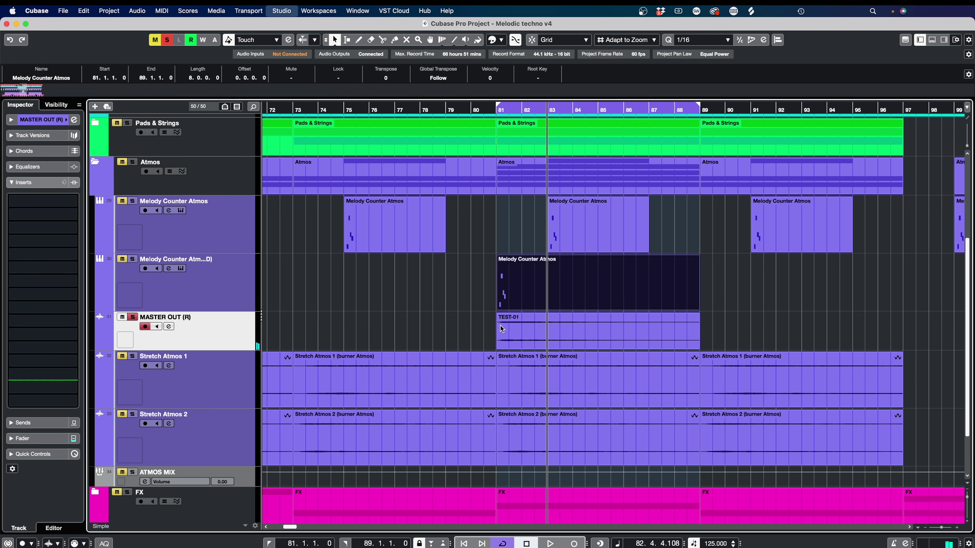
pyautogui.click(950, 252)
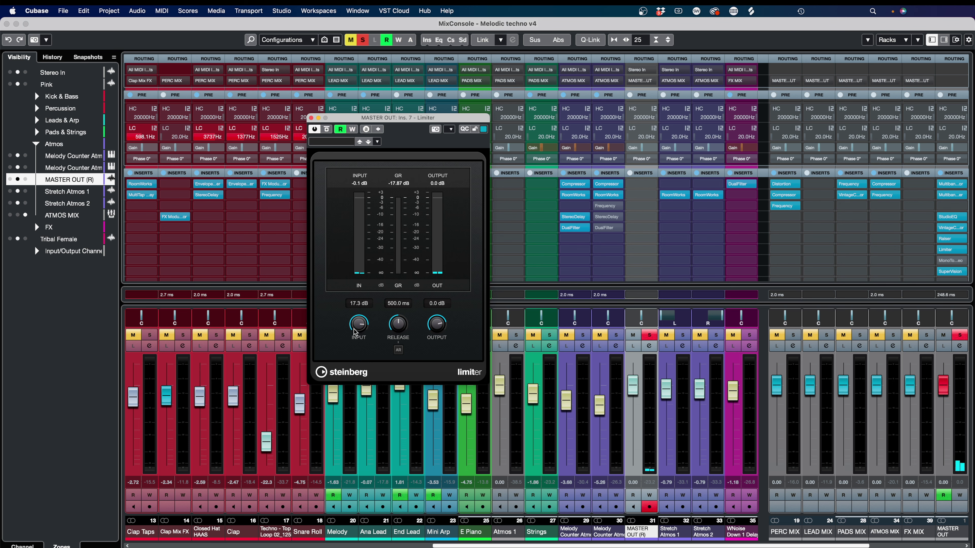
# Step: Close the Limiter editor and MixConsole, then clear the event selection
pyautogui.click(311, 118)
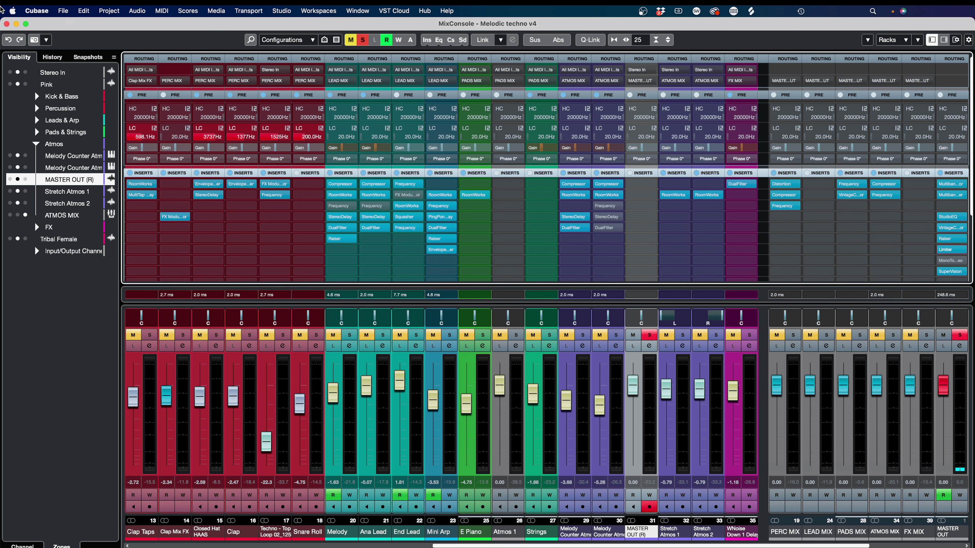
pyautogui.click(7, 24)
pyautogui.click(453, 357)
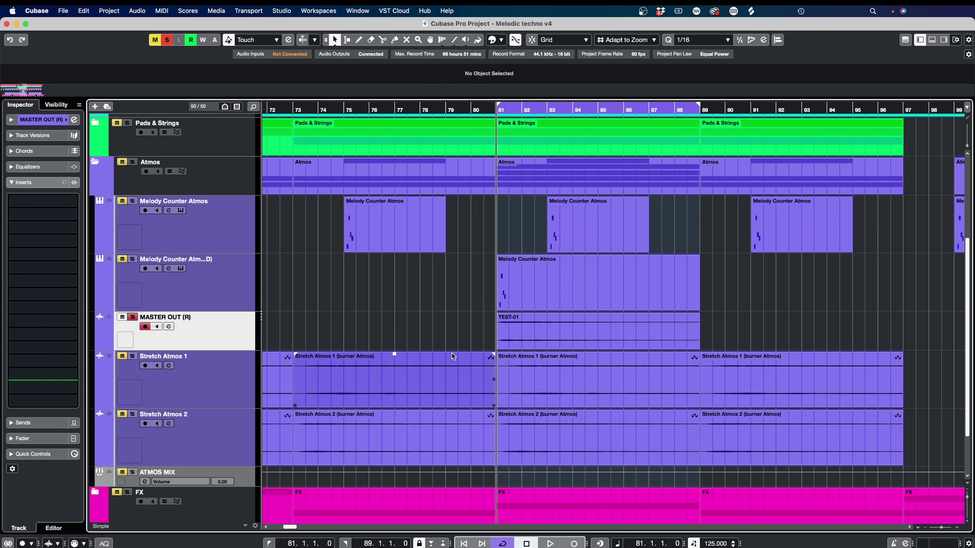
pyautogui.click(493, 343)
pyautogui.click(588, 327)
pyautogui.click(438, 327)
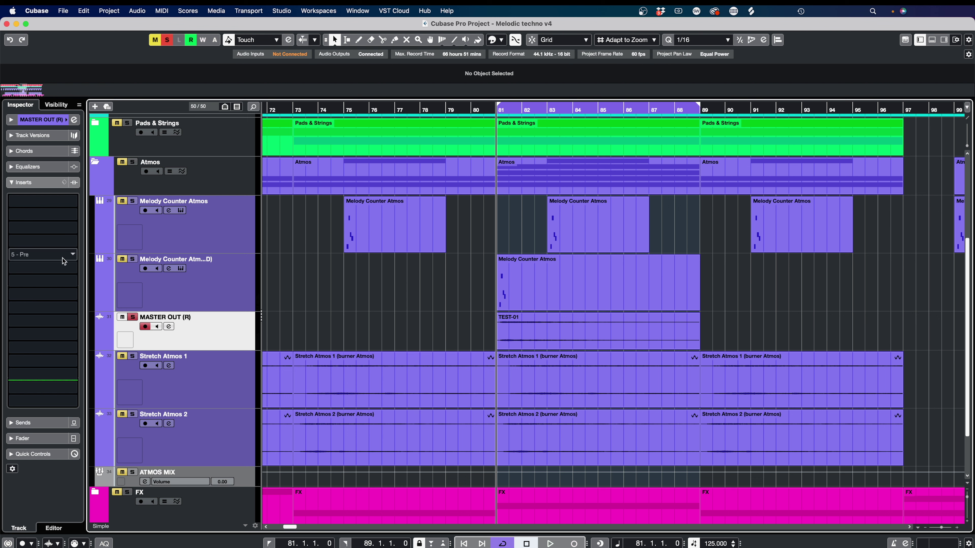
# Step: Toggle solo on MASTER OUT (R) off and back on, then select the TEST-01 event
pyautogui.click(132, 317)
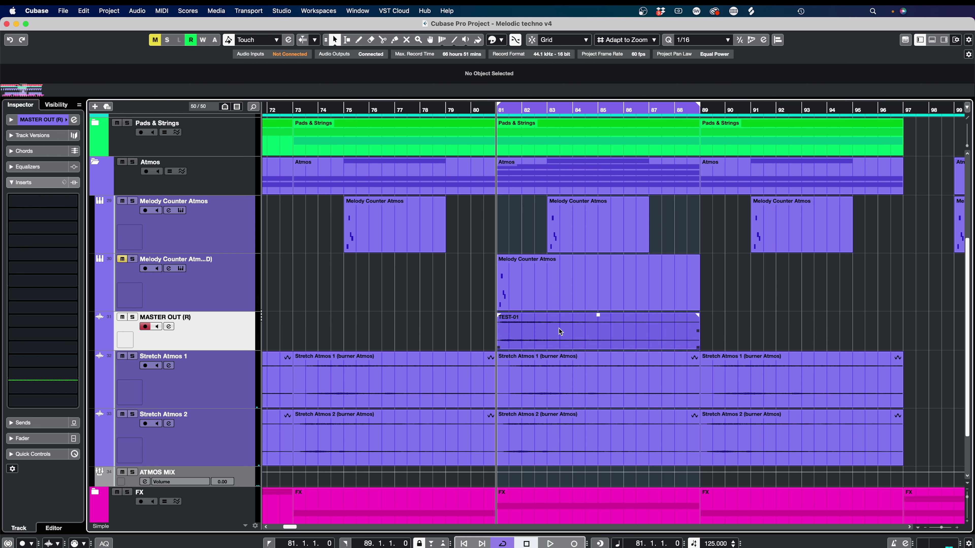
pyautogui.click(133, 318)
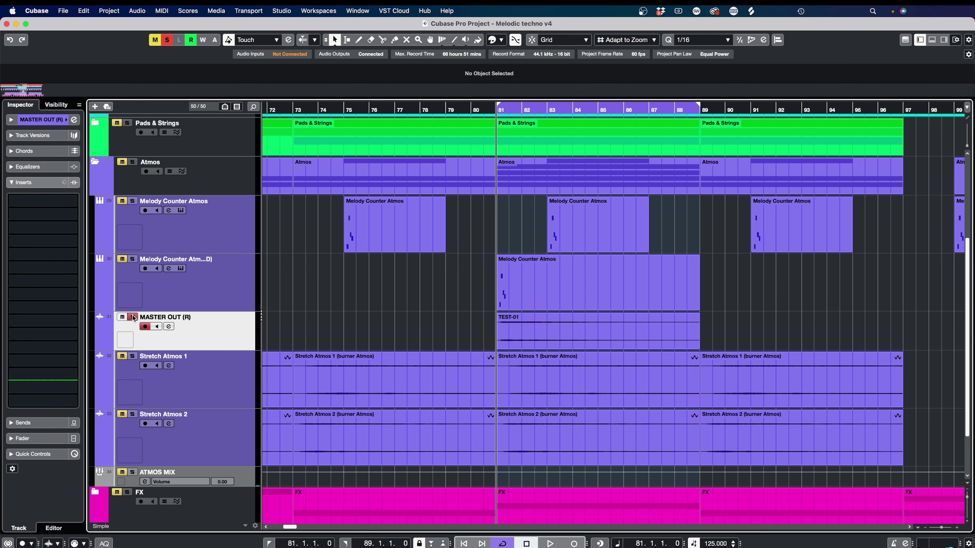
pyautogui.scroll(-5, 732, 301)
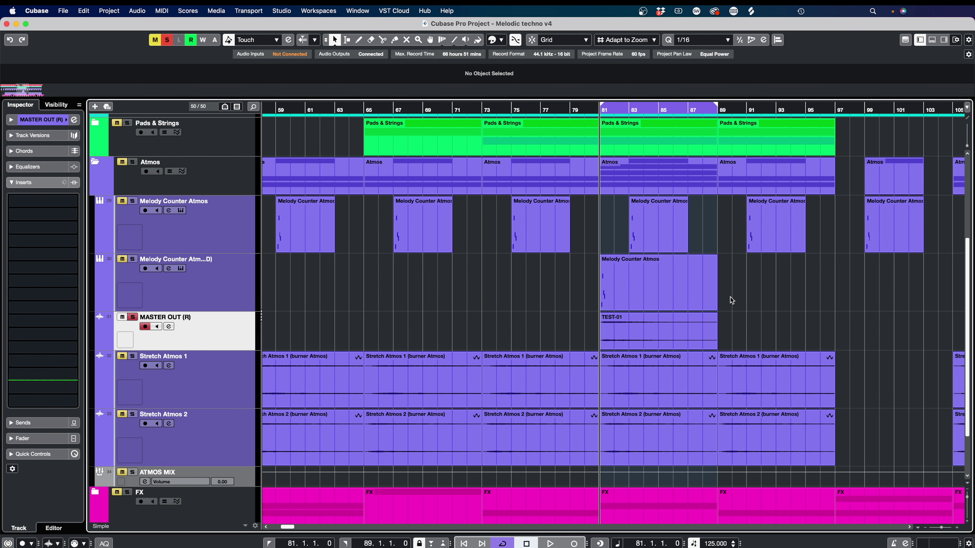
pyautogui.hscroll(5, 732, 300)
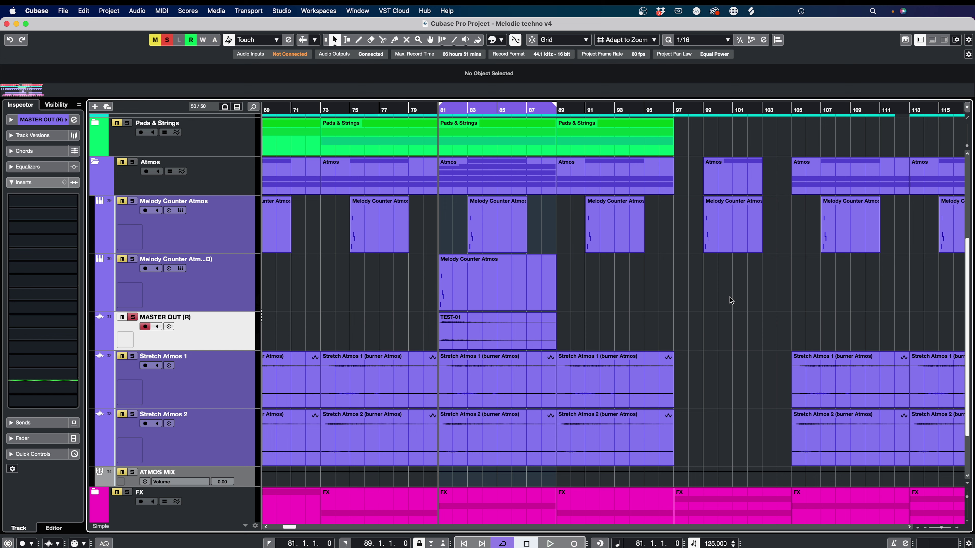
pyautogui.click(509, 339)
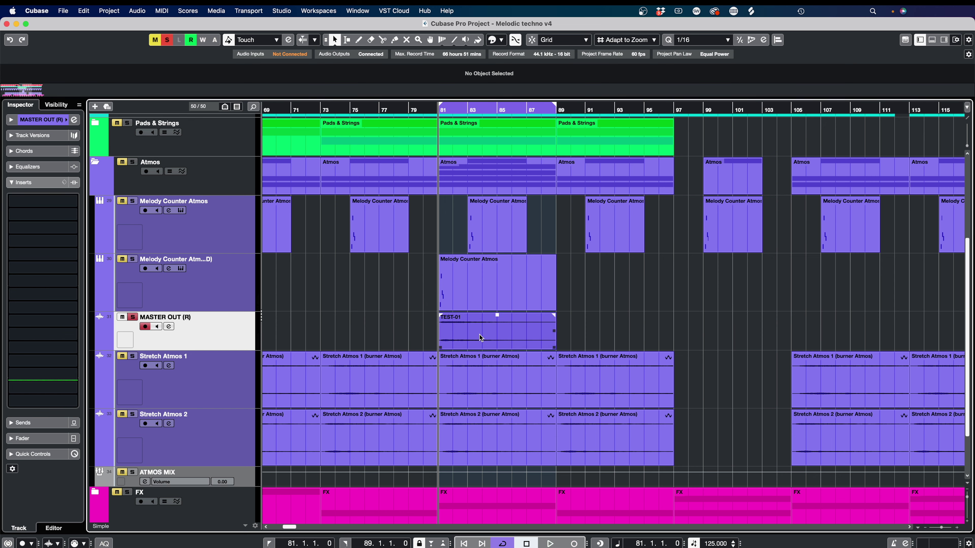
# Step: Apply Time Stretch to TEST-01 in Direct Offline Processing, keeping the default algorithm
pyautogui.rightClick(467, 333)
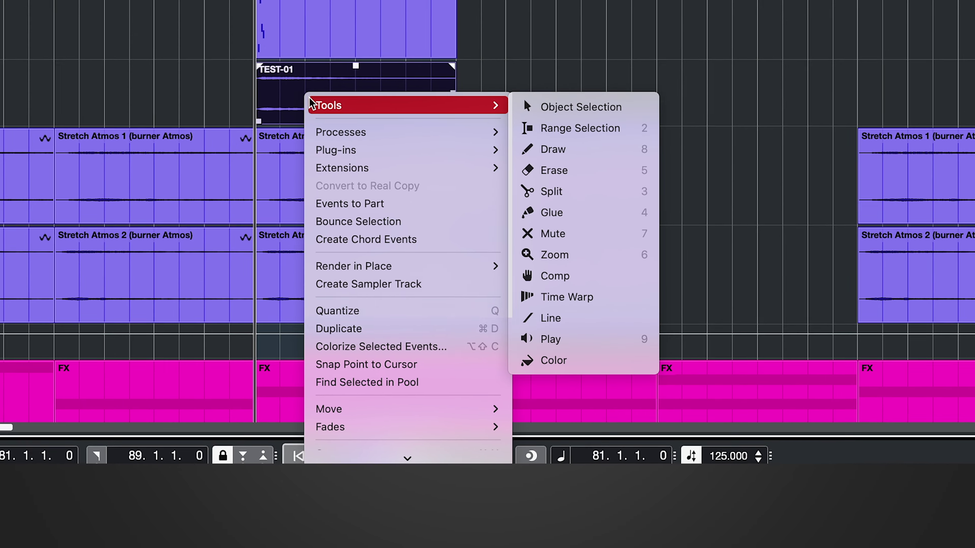
pyautogui.moveTo(371, 176)
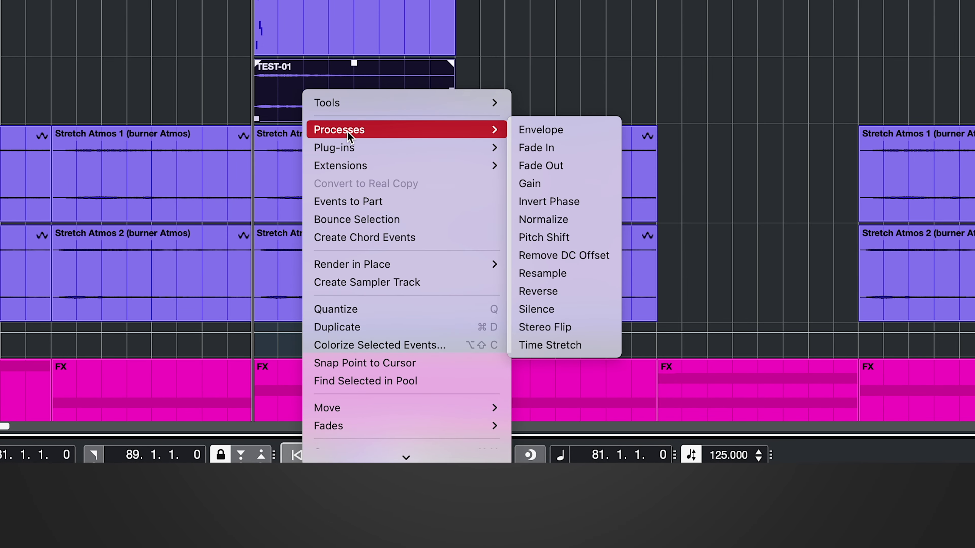
pyautogui.click(535, 346)
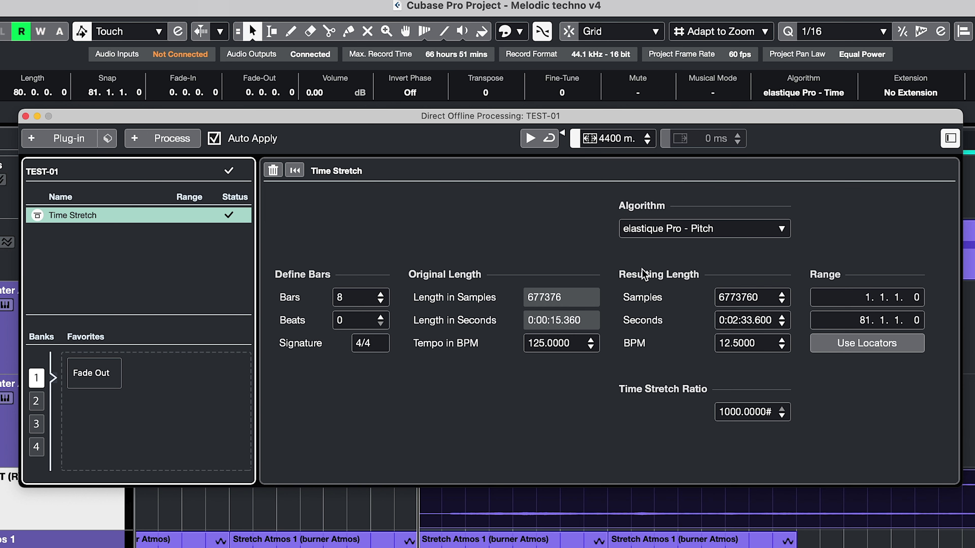
pyautogui.click(733, 226)
pyautogui.click(871, 234)
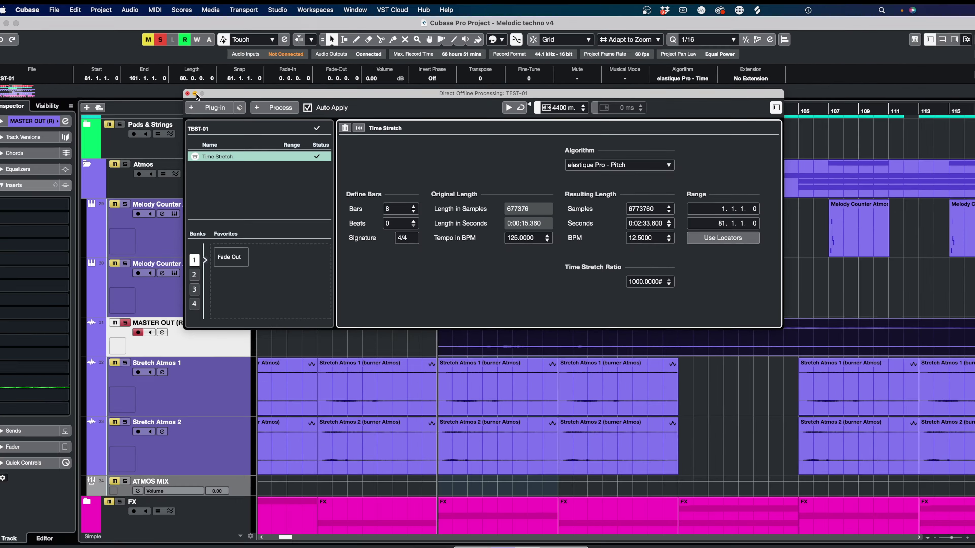
pyautogui.click(73, 111)
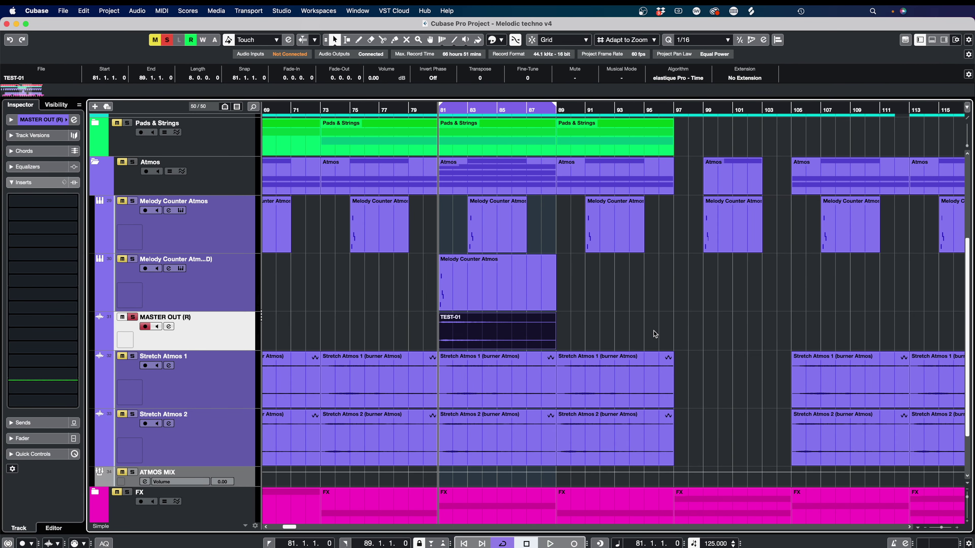
# Step: Switch the Object Selection tool to Sizing Applies Time Stretch, then test-stretch TEST-01 and undo it
pyautogui.click(607, 334)
pyautogui.click(511, 330)
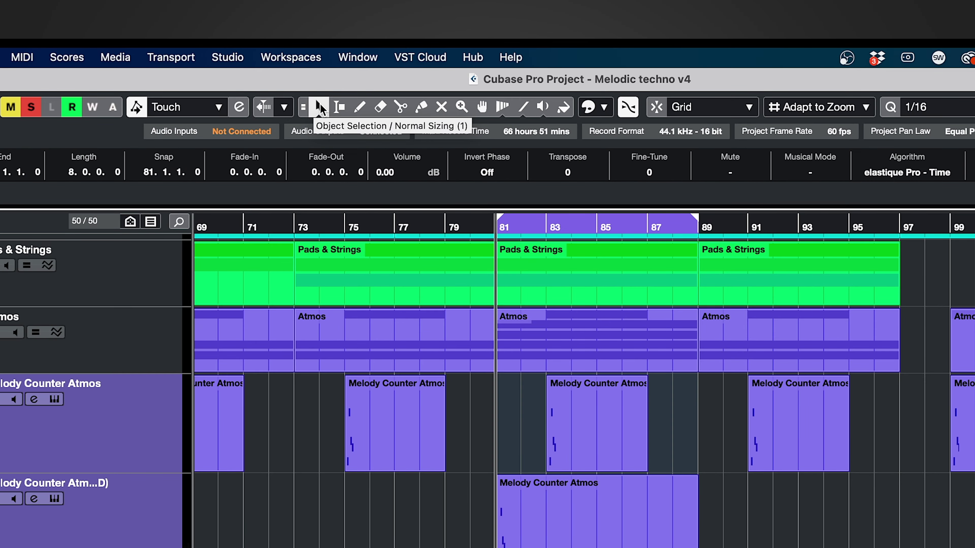
pyautogui.click(321, 103)
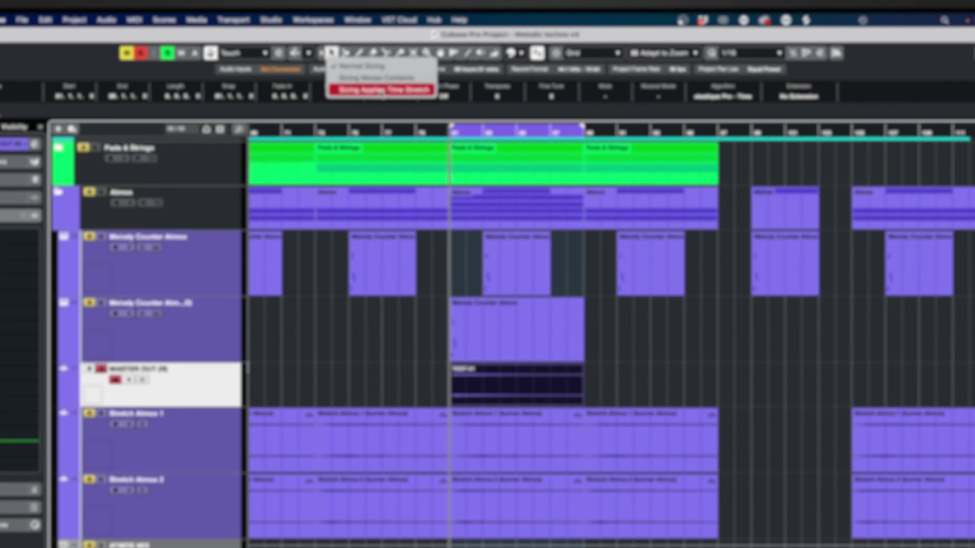
pyautogui.click(393, 165)
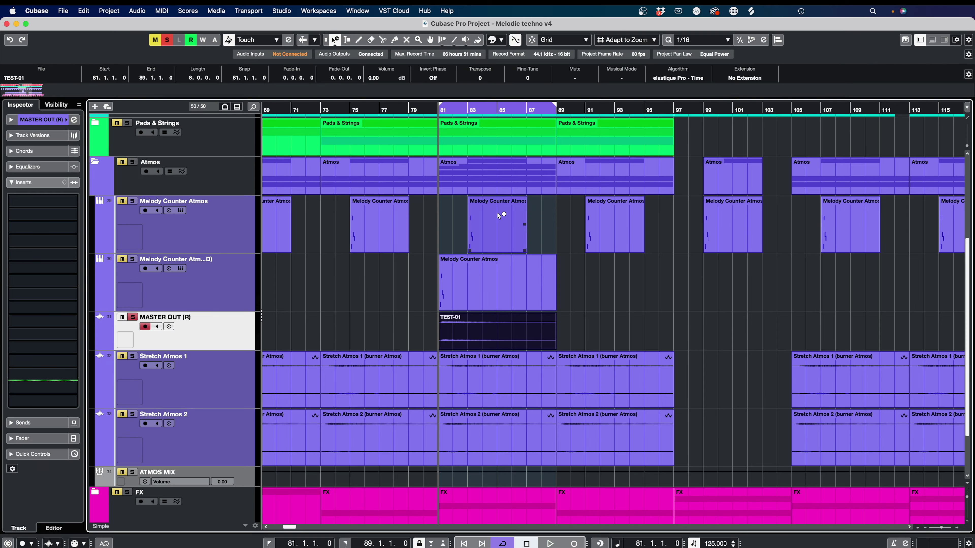
pyautogui.moveTo(554, 348); pyautogui.dragTo(669, 348)
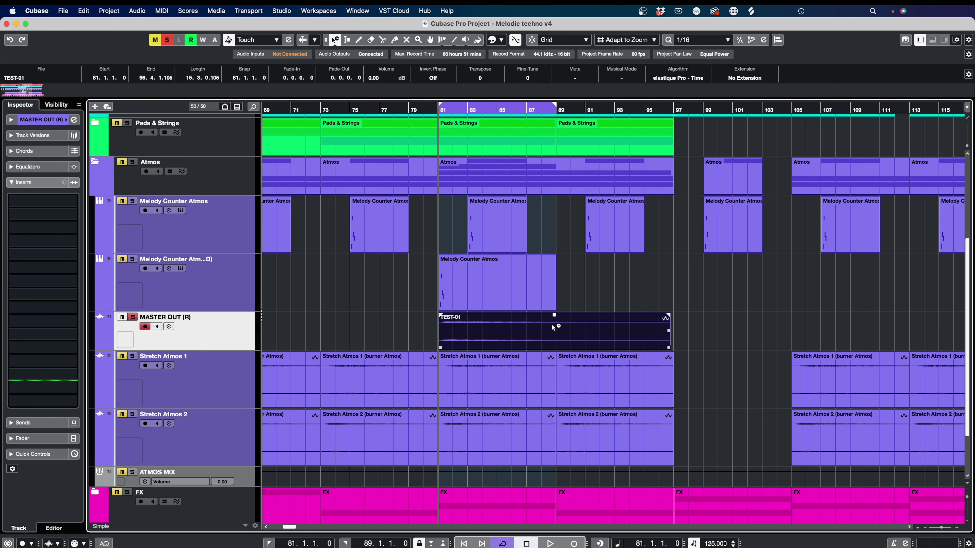
pyautogui.press('super+z')
# Step: Stretch TEST-01 to end at bar 97 and audition the result
pyautogui.press('g')
pyautogui.scroll(-1, 627, 375)
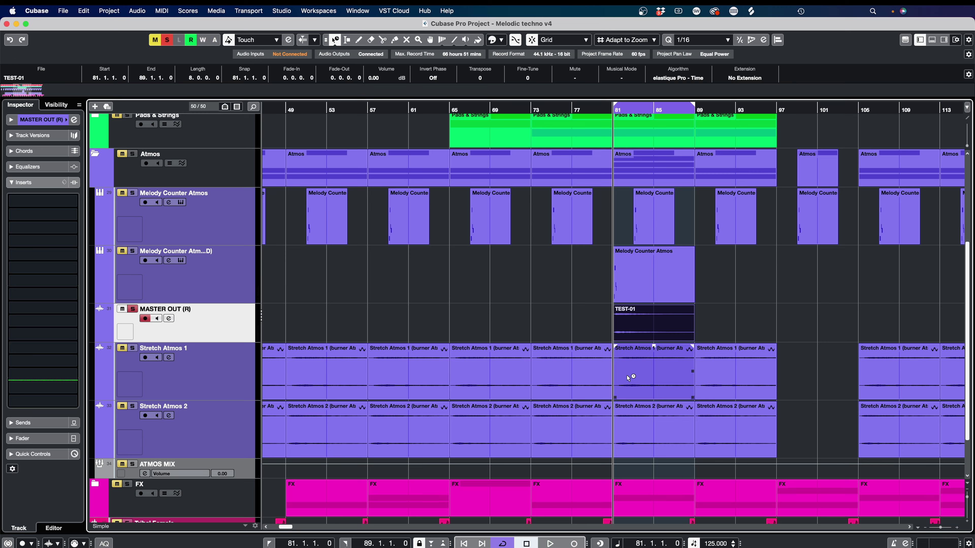
pyautogui.hscroll(2, 627, 375)
pyautogui.hscroll(1, 627, 375)
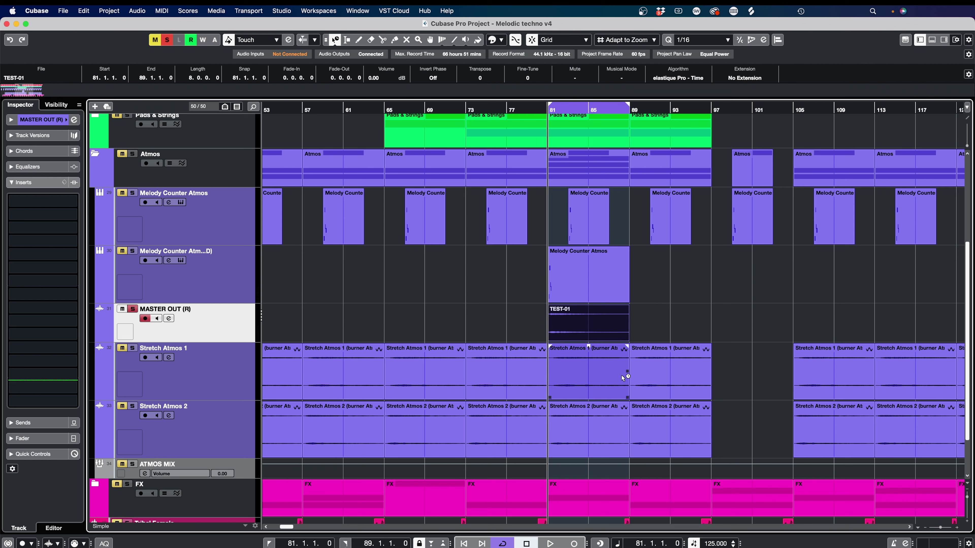
pyautogui.click(604, 421)
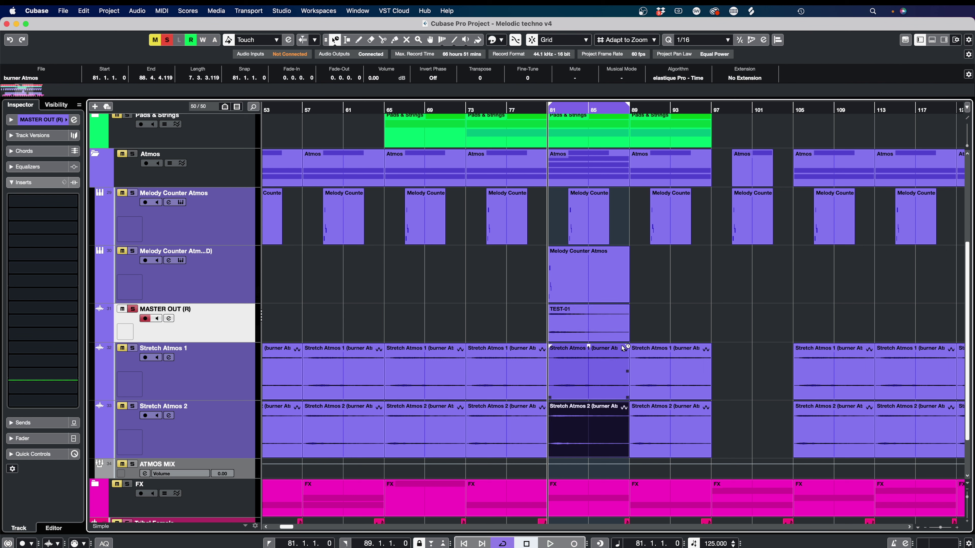
pyautogui.moveTo(628, 339); pyautogui.dragTo(710, 336)
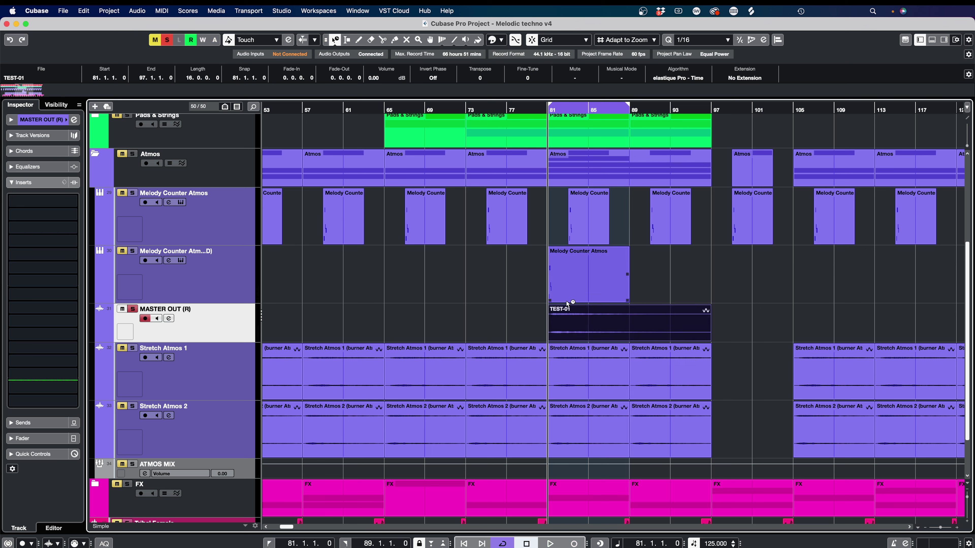
pyautogui.press('space')
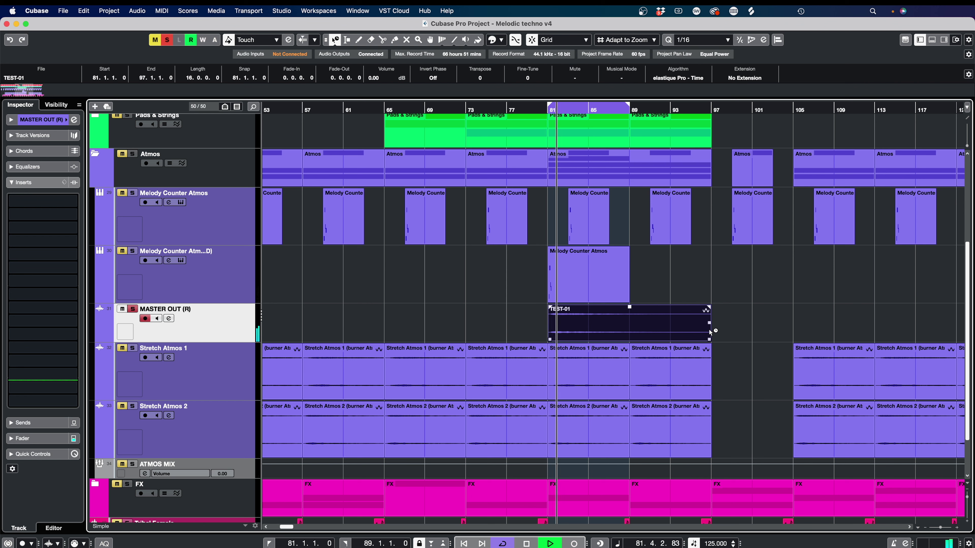
pyautogui.press('space')
# Step: Shorten TEST-01 back to bar 89 for a listen, then stretch it out to end at bar 105
pyautogui.moveTo(709, 341); pyautogui.dragTo(626, 337)
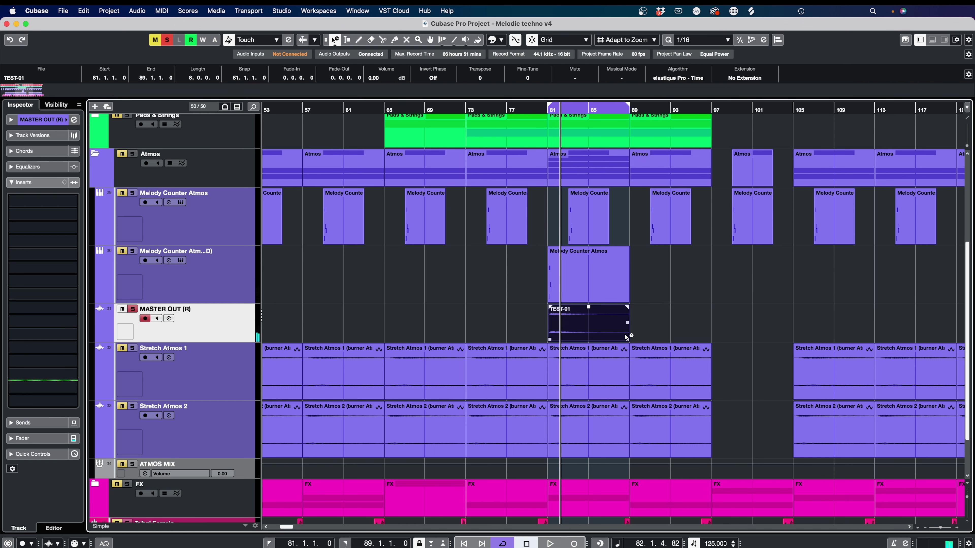
pyautogui.press('space')
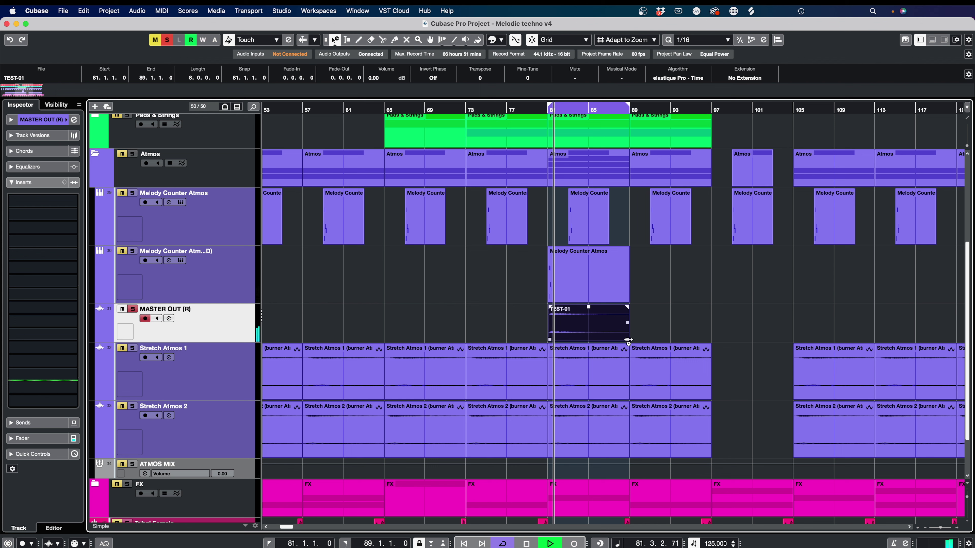
pyautogui.press('space')
pyautogui.moveTo(627, 338); pyautogui.dragTo(709, 339)
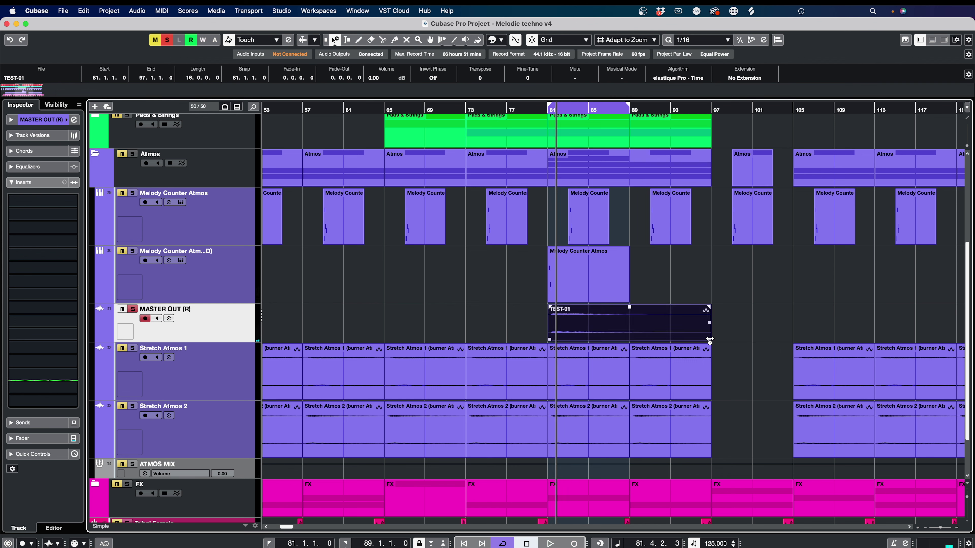
pyautogui.click(649, 455)
pyautogui.click(593, 425)
pyautogui.moveTo(709, 340); pyautogui.dragTo(789, 334)
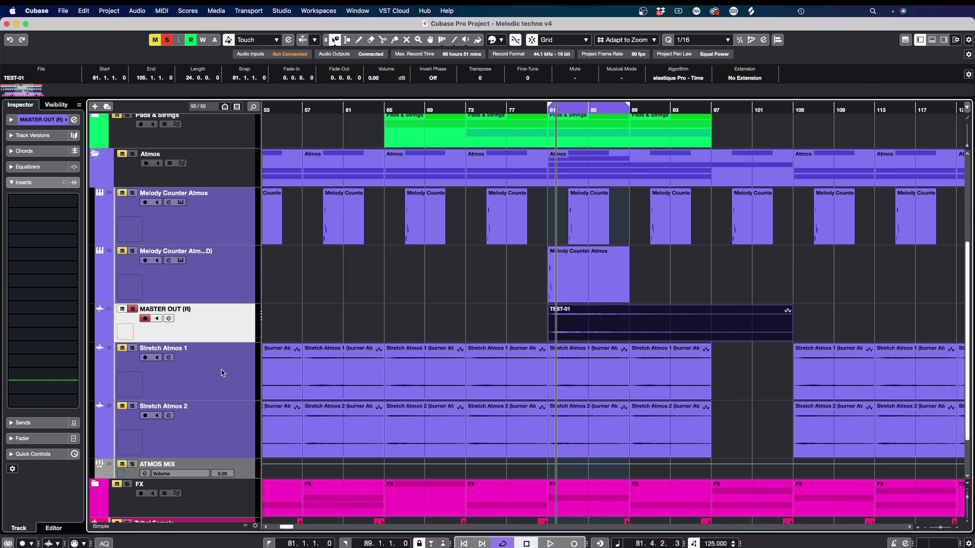
# Step: Move the solo from MASTER OUT (R) to Stretch Atmos 2 and play it from bar 81
pyautogui.click(246, 367)
pyautogui.click(247, 430)
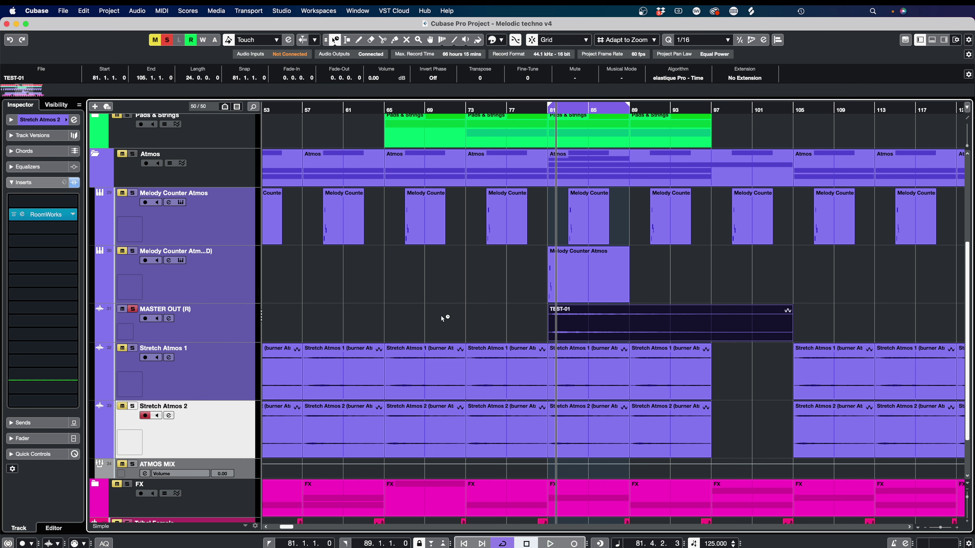
pyautogui.click(133, 311)
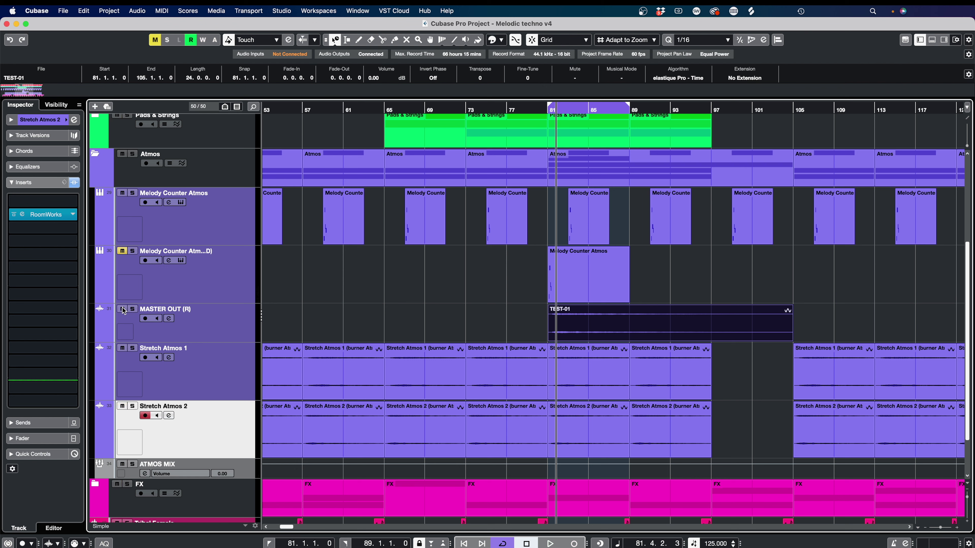
pyautogui.click(132, 407)
pyautogui.press('space')
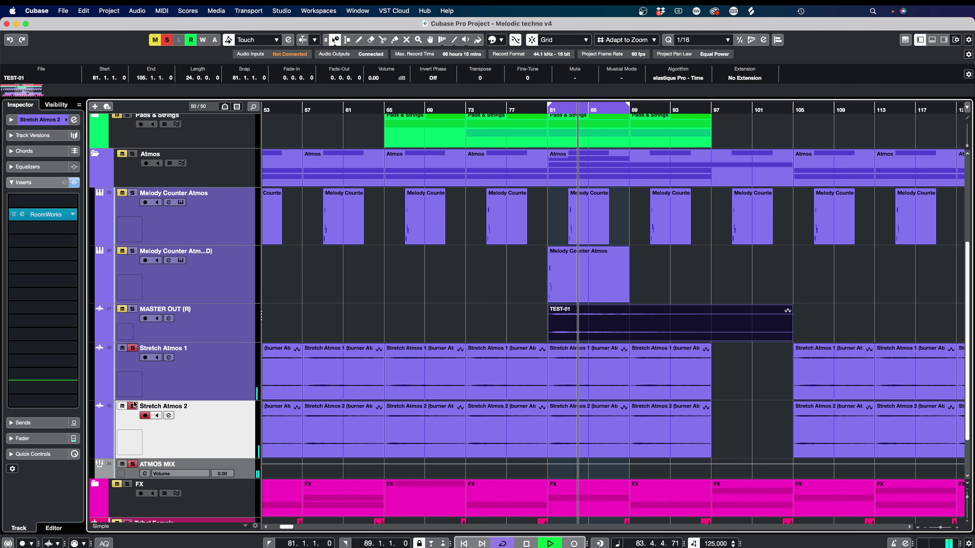
pyautogui.press('space')
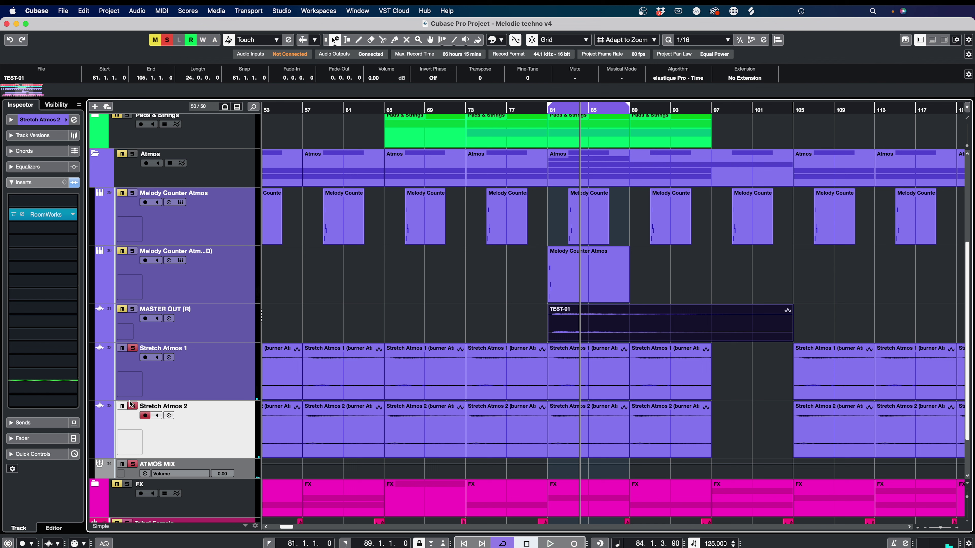
pyautogui.click(263, 390)
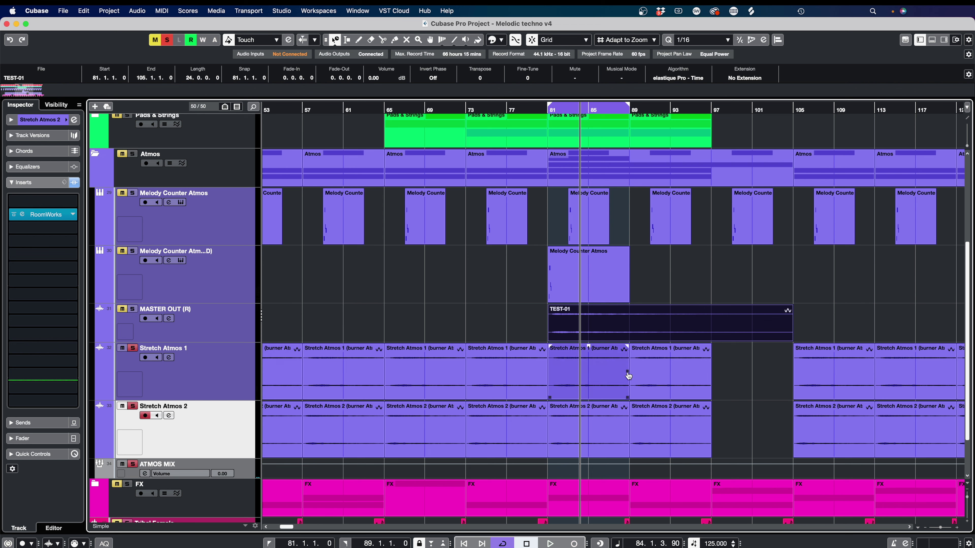
pyautogui.click(215, 380)
# Step: Inspect the ATMOS MIX Compressor and the Frequency EQ's 12 dB low cut at 477 Hz
pyautogui.click(249, 466)
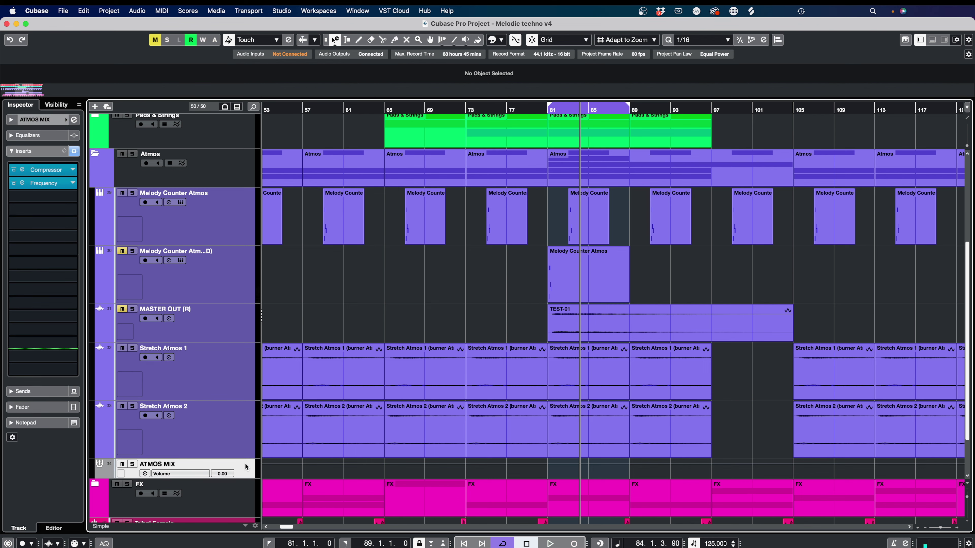
pyautogui.click(23, 174)
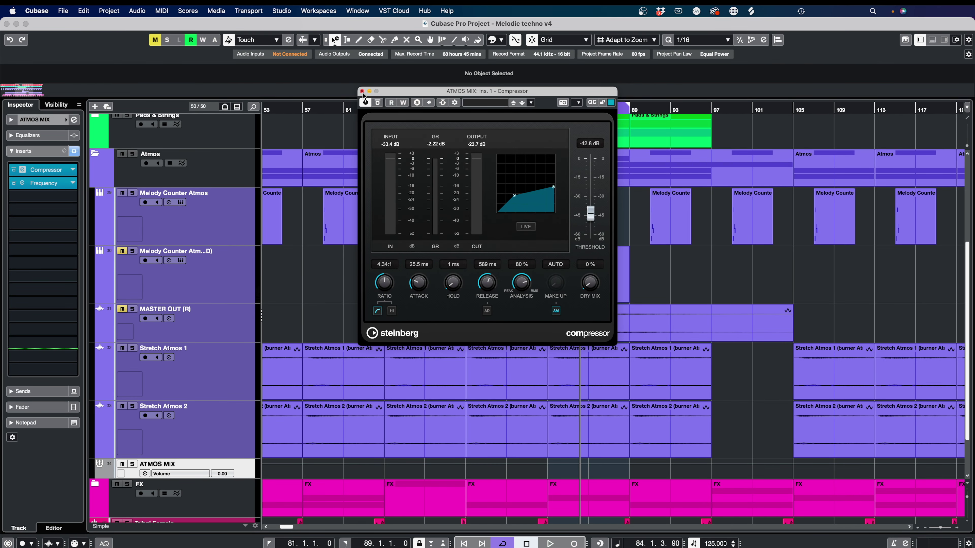
pyautogui.click(362, 92)
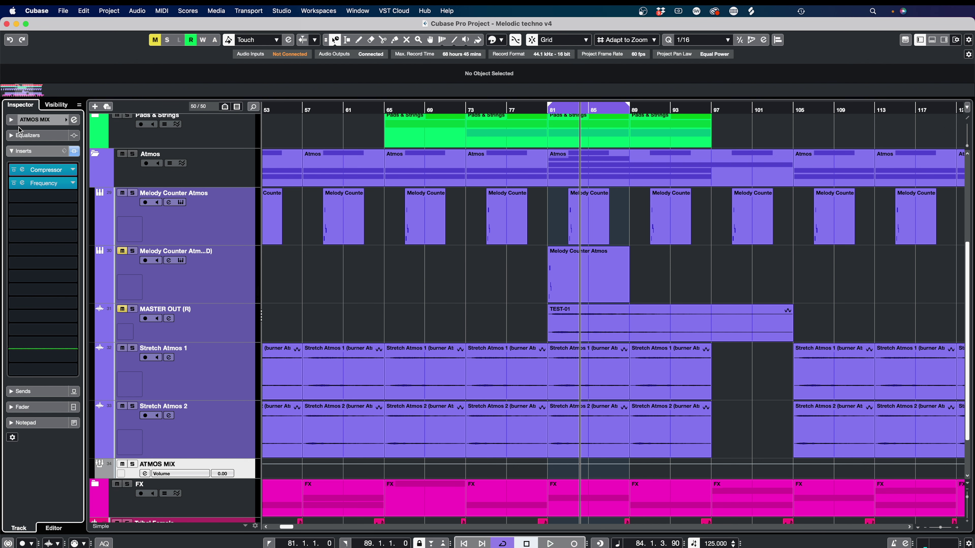
pyautogui.click(23, 183)
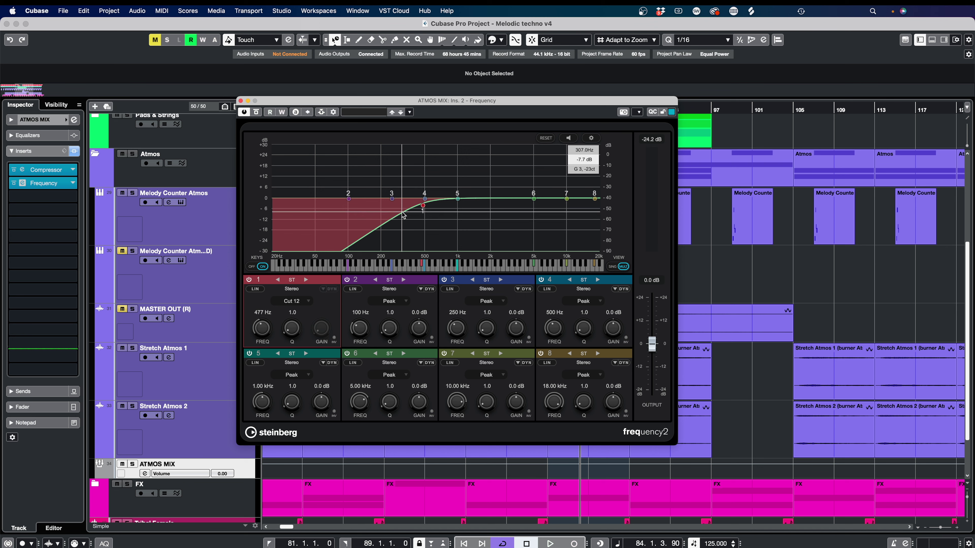
pyautogui.click(240, 100)
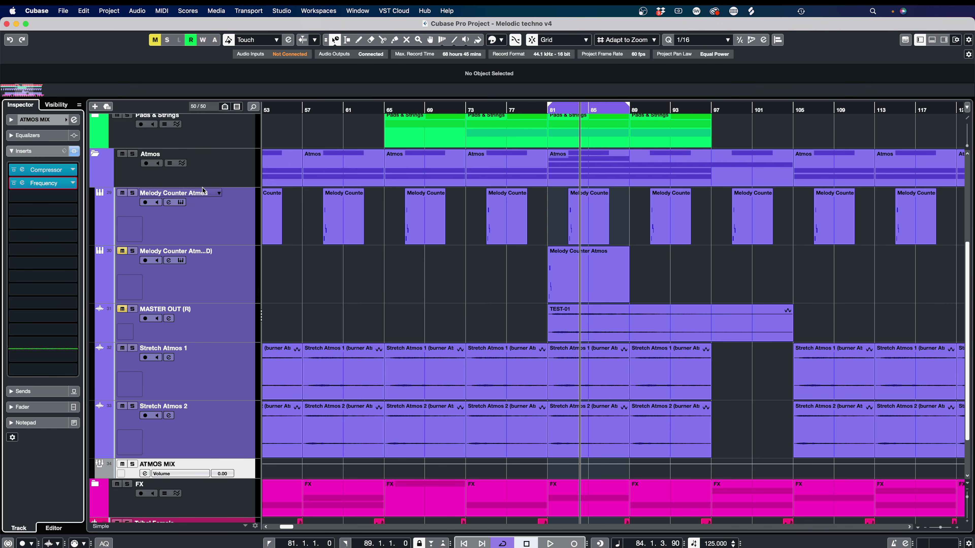
# Step: Loop and zoom to bars 17–33 from the selected Atmos events, then start playback
pyautogui.scroll(-5, 635, 228)
pyautogui.scroll(4, 635, 228)
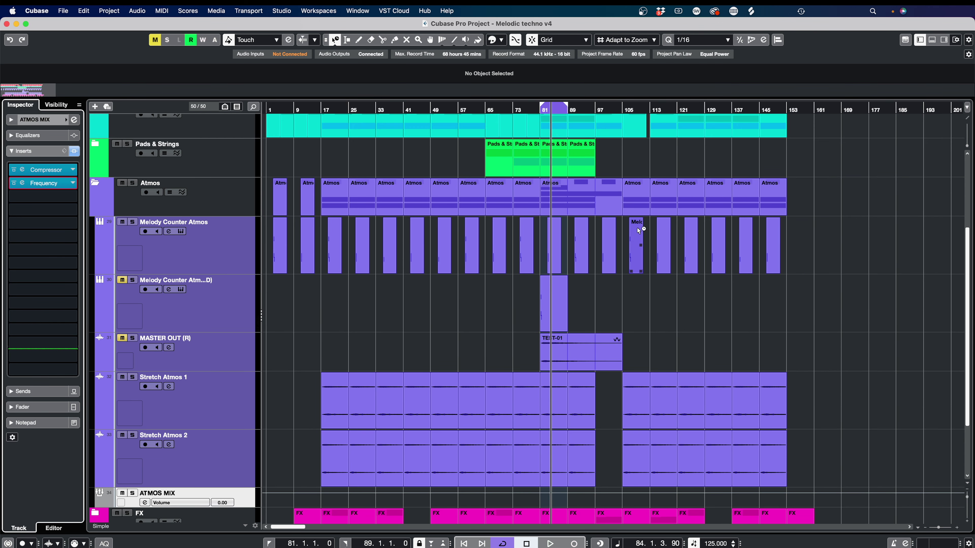
pyautogui.scroll(2, 635, 228)
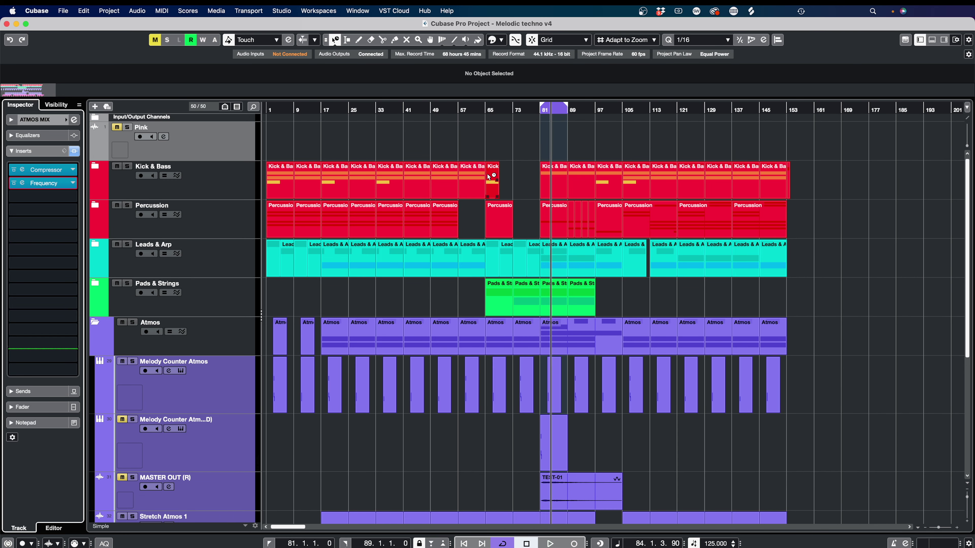
pyautogui.moveTo(369, 306); pyautogui.dragTo(333, 340)
pyautogui.press('p')
pyautogui.press('h')
pyautogui.press('h')
pyautogui.press('h')
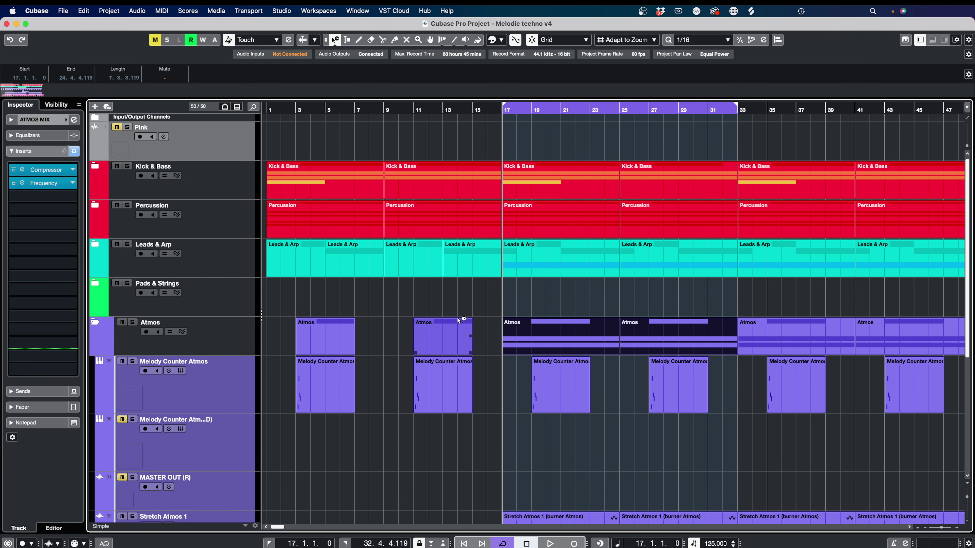
pyautogui.click(678, 307)
pyautogui.press('space')
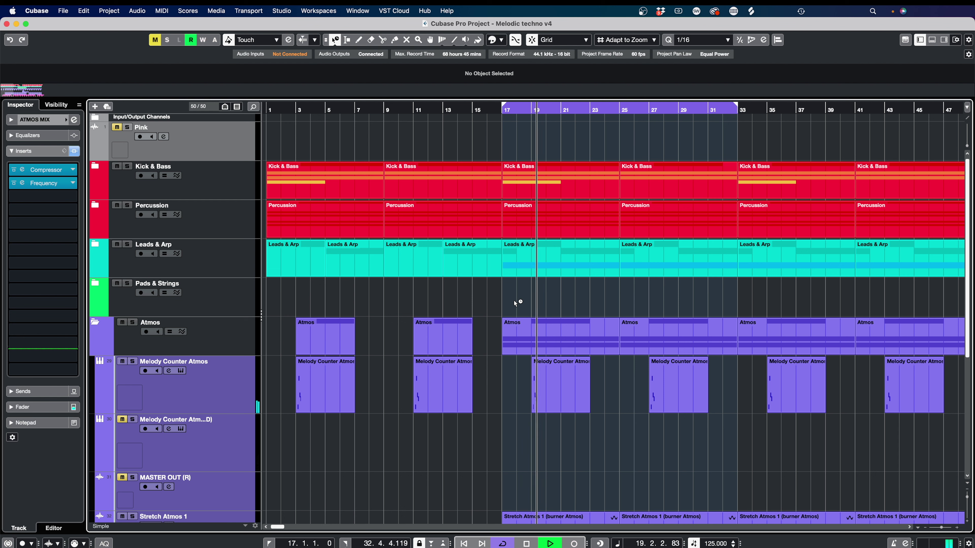
# Step: Restore Normal Sizing, compare the loop with the Atmos folder muted and unmuted, then collapse it
pyautogui.click(336, 40)
pyautogui.click(340, 51)
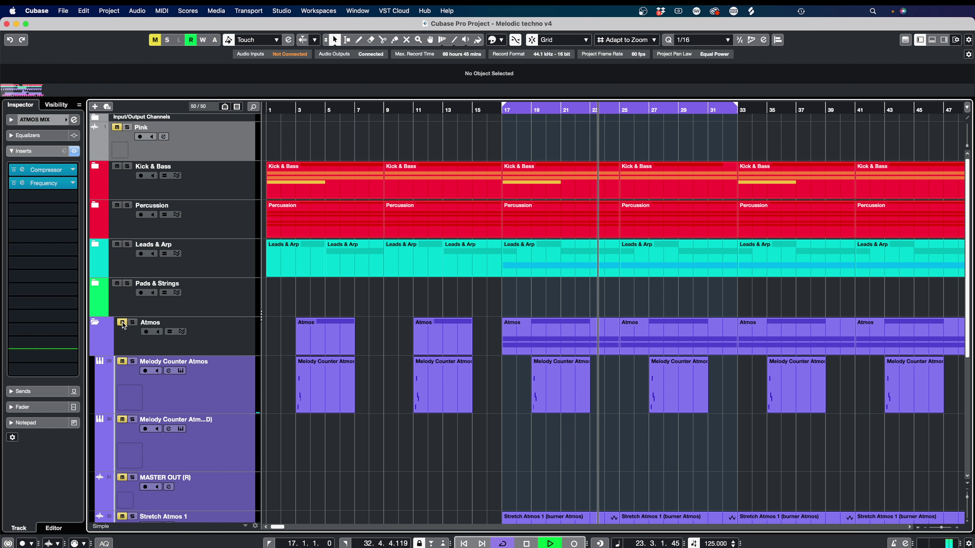
pyautogui.click(122, 323)
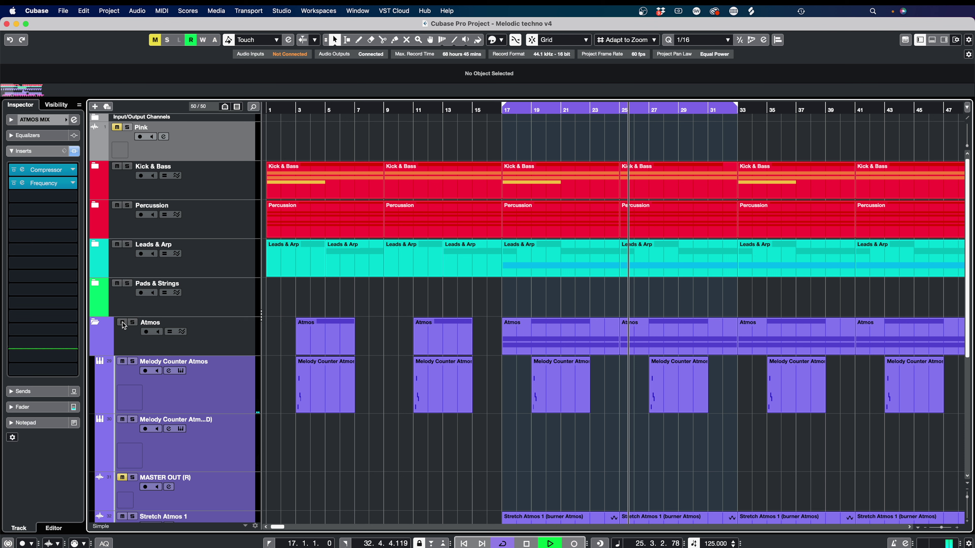
pyautogui.click(122, 323)
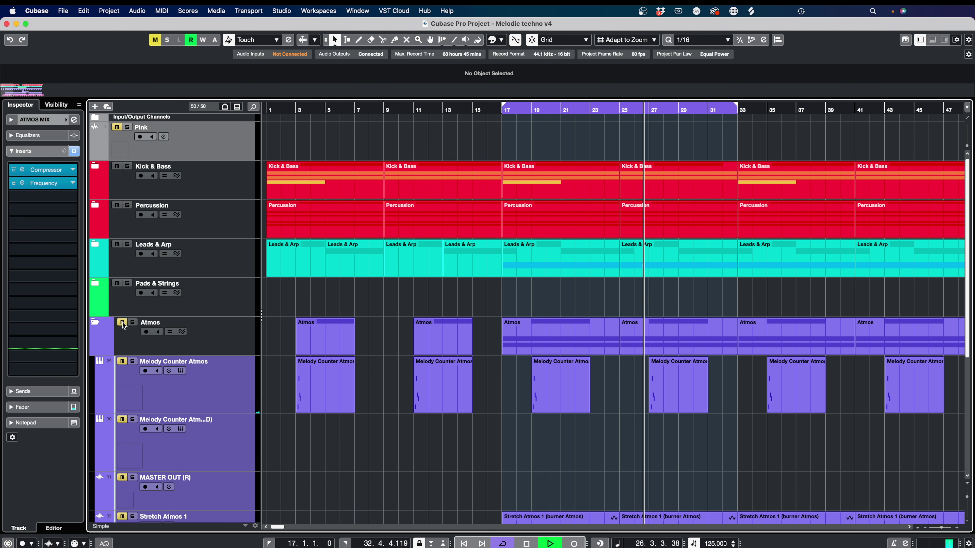
pyautogui.click(123, 323)
pyautogui.press('space')
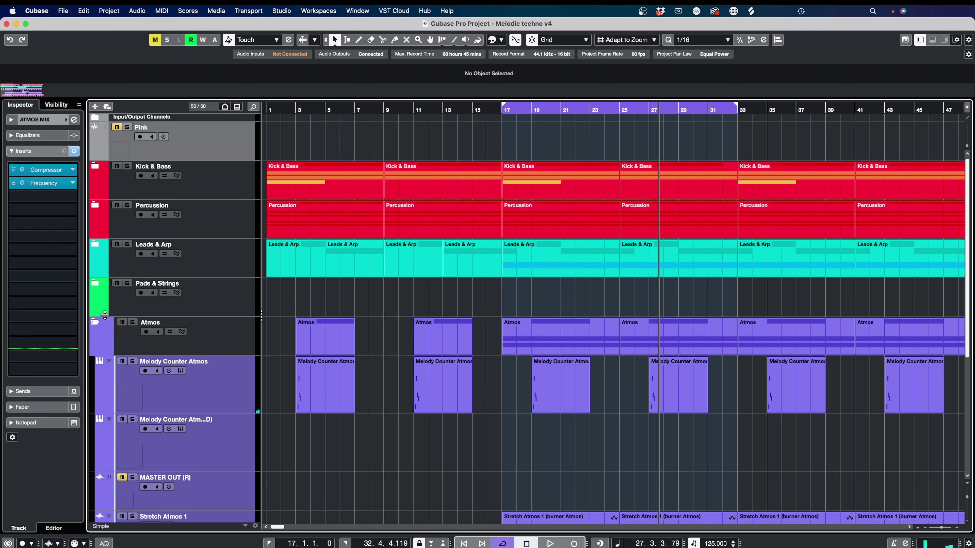
pyautogui.click(96, 324)
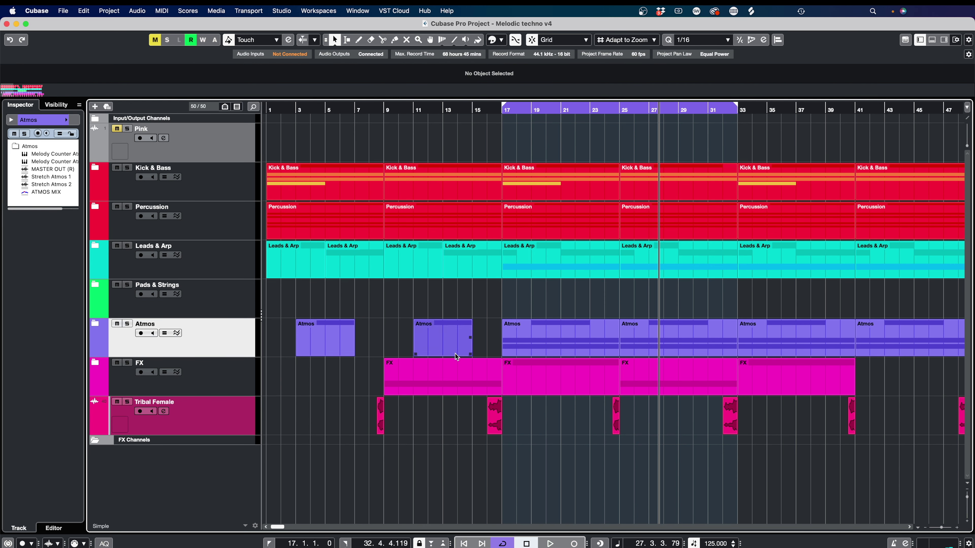
# Step: Select the Tribal Female track and zoom out to show bars 1–201
pyautogui.press('Down')
pyautogui.press('Down')
pyautogui.hotkey('shift', 'f')
pyautogui.press('g')
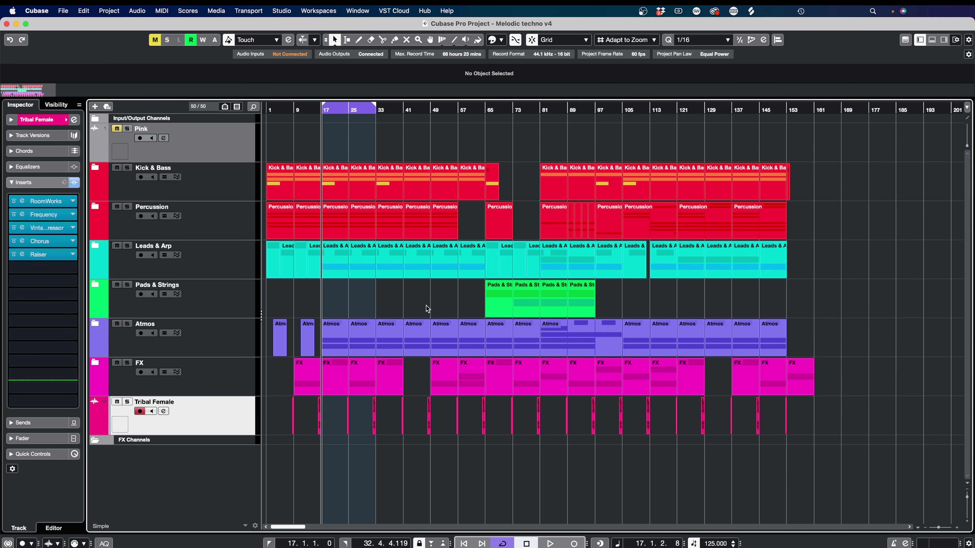